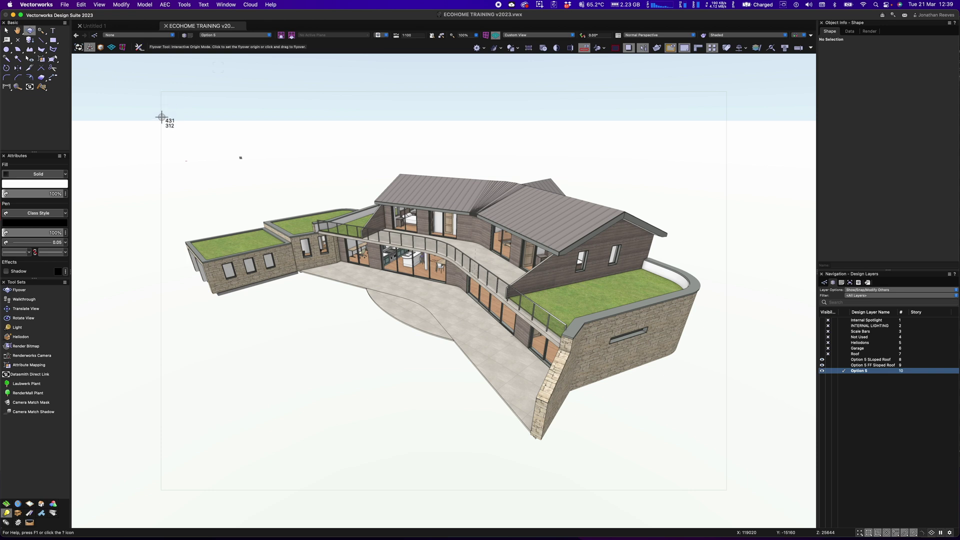
- Capture a screenshot of the page-framed area of the house model view and open it in Preview
{"action": "left_click_drag", "start_coordinate": [161, 91], "coordinate": [729, 493]}
{"action": "right_click", "coordinate": [906, 503]}
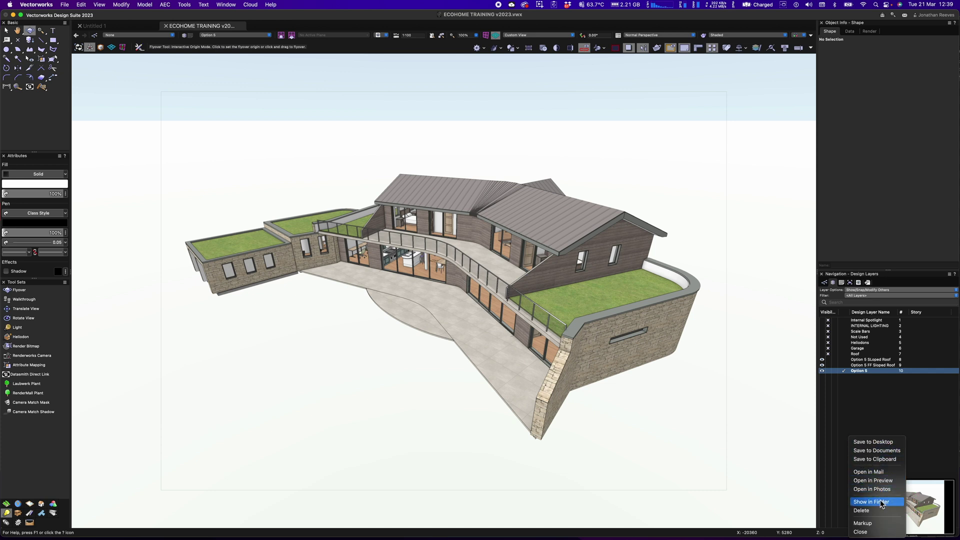
{"action": "left_click", "coordinate": [885, 481]}
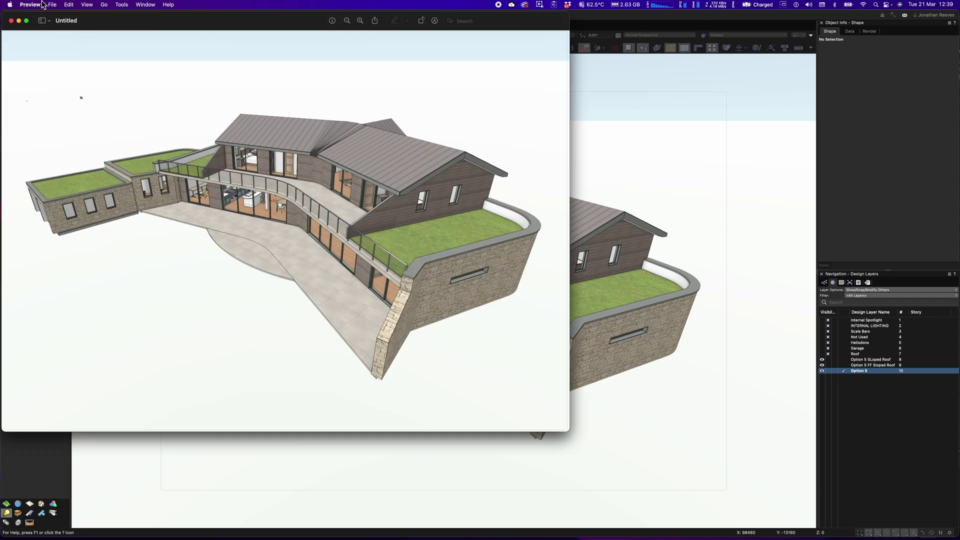
- Crop the screenshot to the area below the blue sky strip, keeping the whole house
{"action": "left_click", "coordinate": [52, 5]}
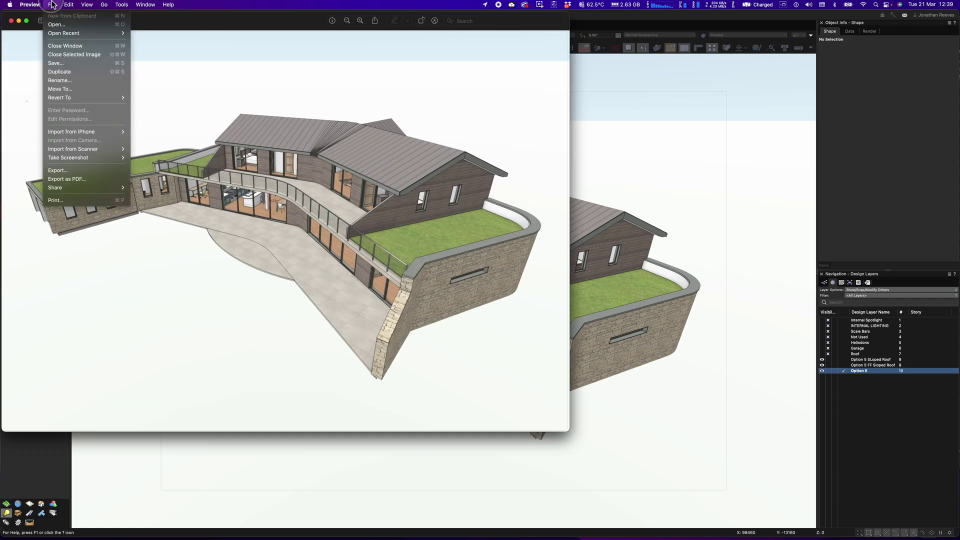
{"action": "left_click", "coordinate": [52, 5]}
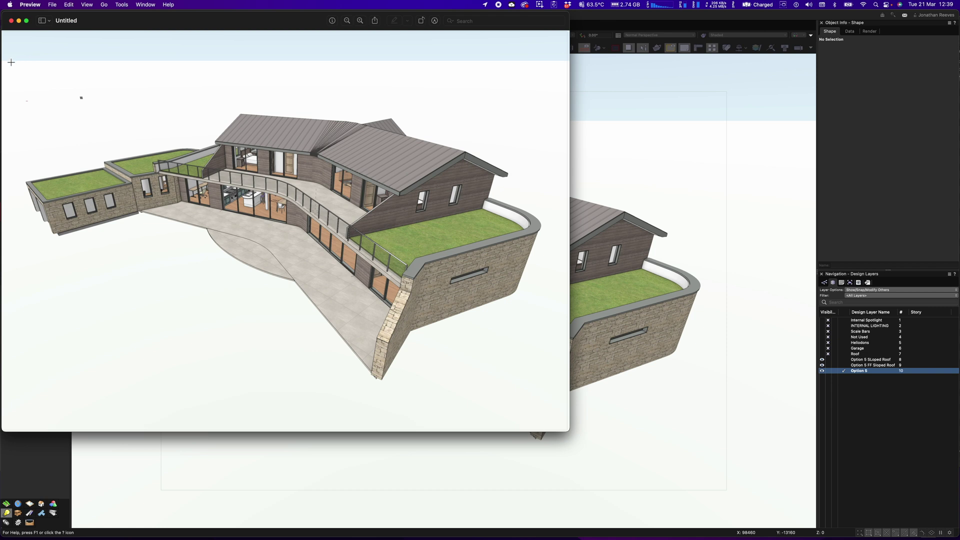
{"action": "left_click_drag", "start_coordinate": [4, 62], "coordinate": [564, 428]}
{"action": "left_click", "coordinate": [122, 4]}
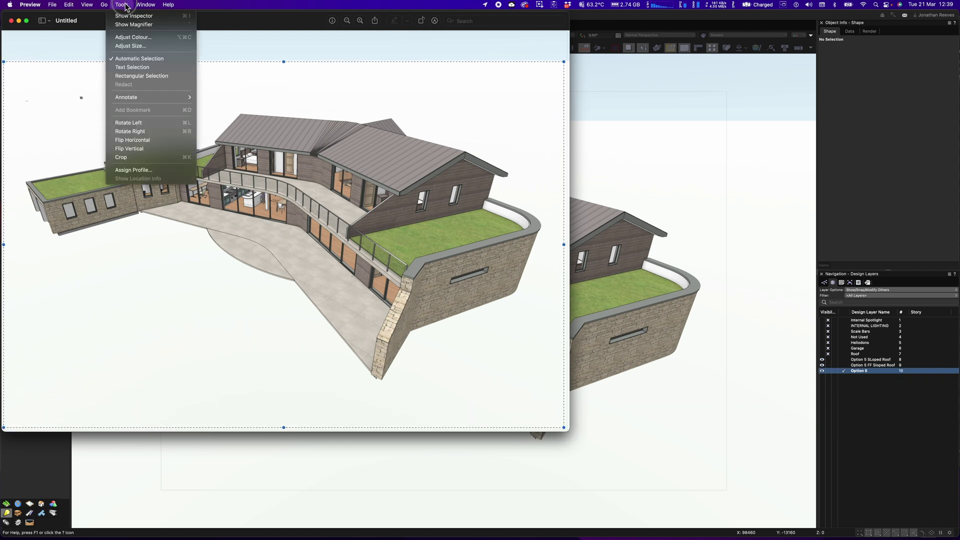
{"action": "left_click", "coordinate": [135, 157]}
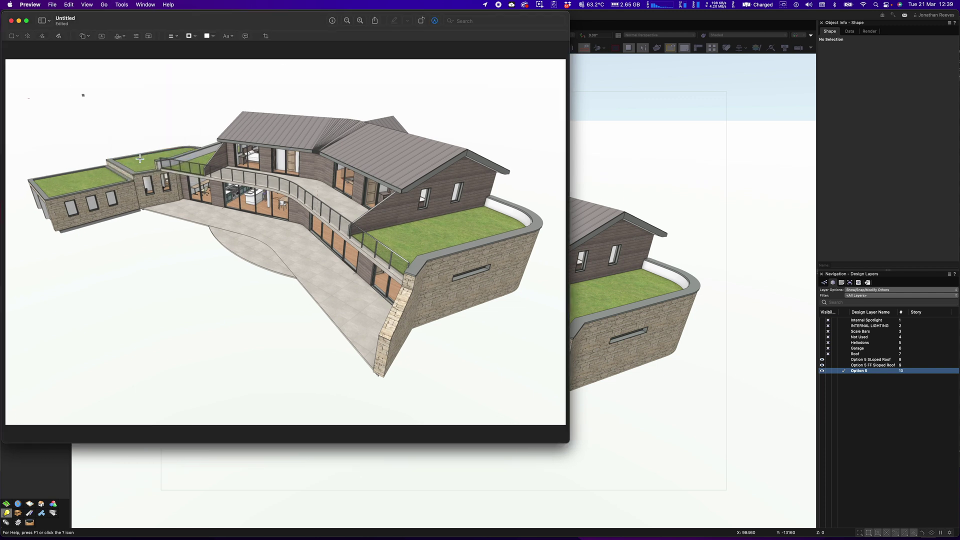
- Save the cropped image as VW 1 in a new folder named Blend 4 inside the Blending result folder
{"action": "left_click", "coordinate": [53, 5]}
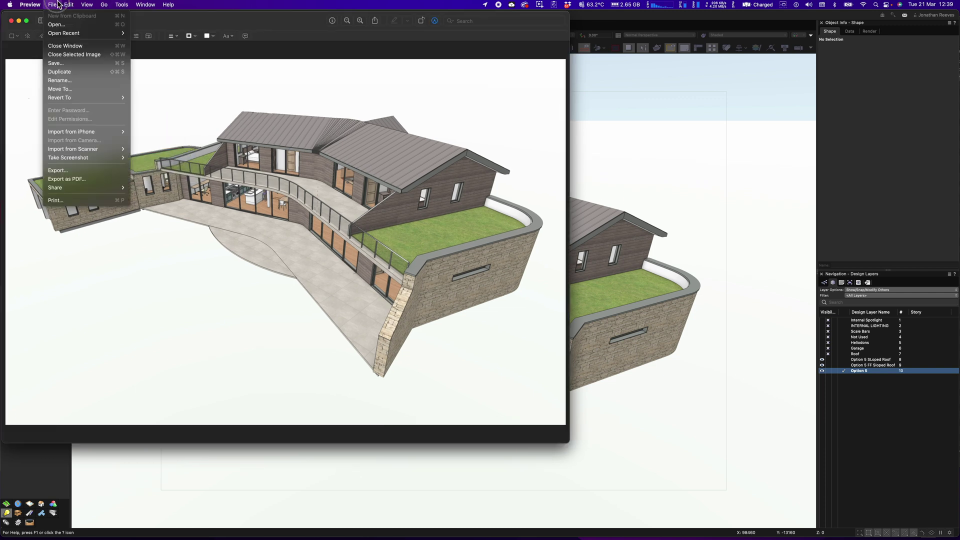
{"action": "left_click", "coordinate": [63, 63]}
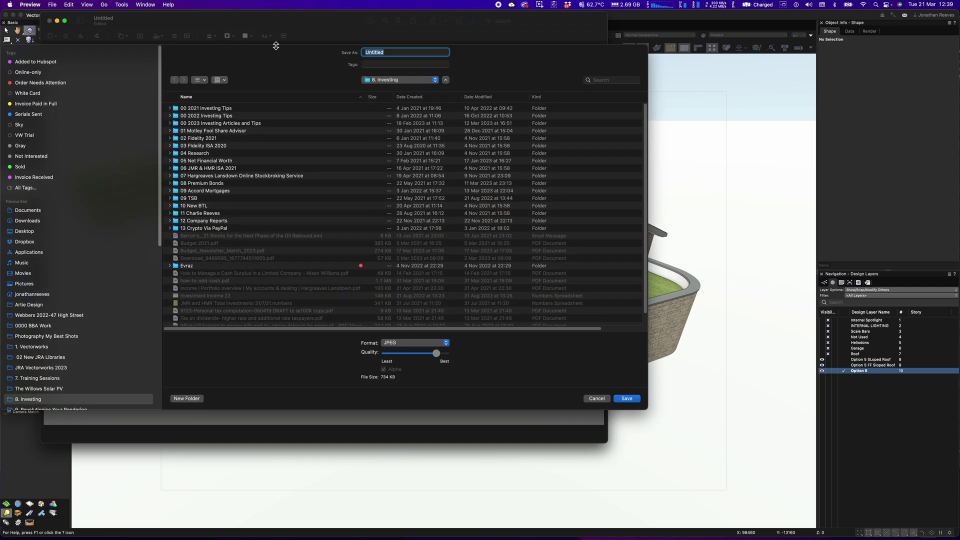
{"action": "left_click", "coordinate": [403, 80]}
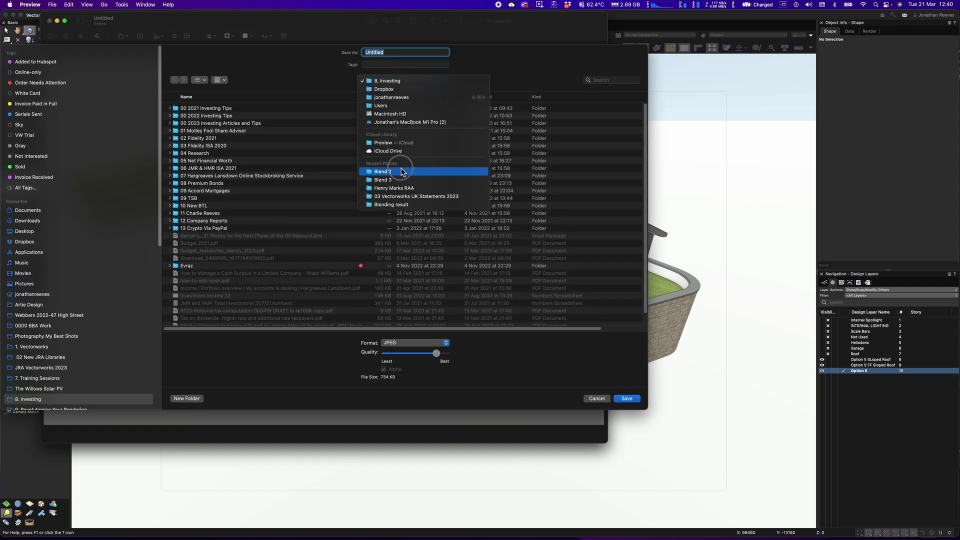
{"action": "left_click", "coordinate": [402, 180]}
{"action": "left_click", "coordinate": [406, 82]}
{"action": "left_click", "coordinate": [406, 90]}
{"action": "left_click", "coordinate": [195, 399]}
{"action": "type", "text": "Blend 4"}
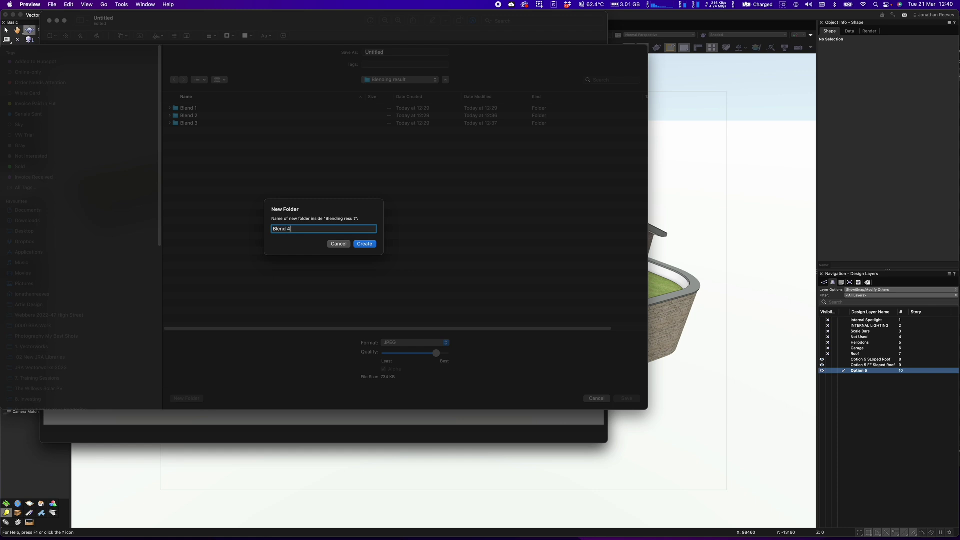
{"action": "key", "text": "Return"}
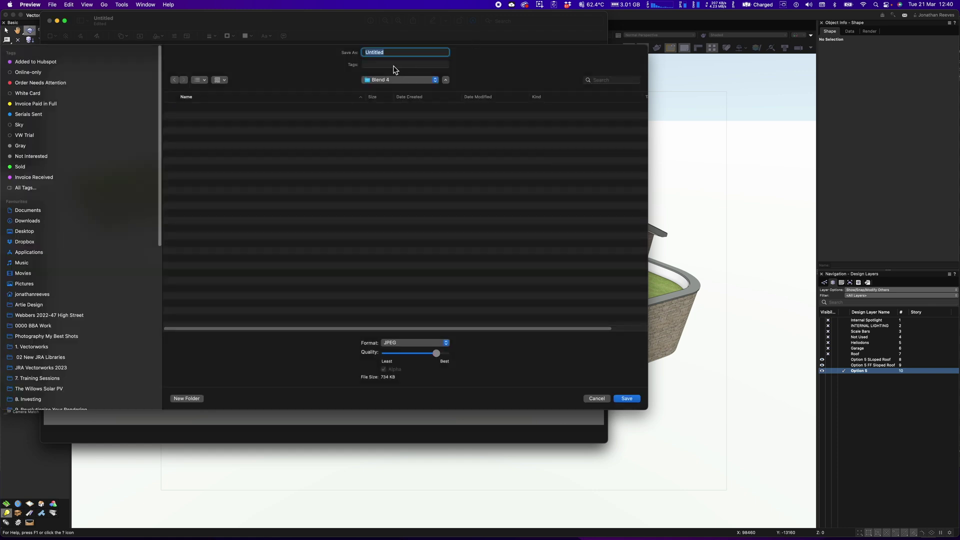
{"action": "type", "text": "VW 1"}
{"action": "key", "text": "Return"}
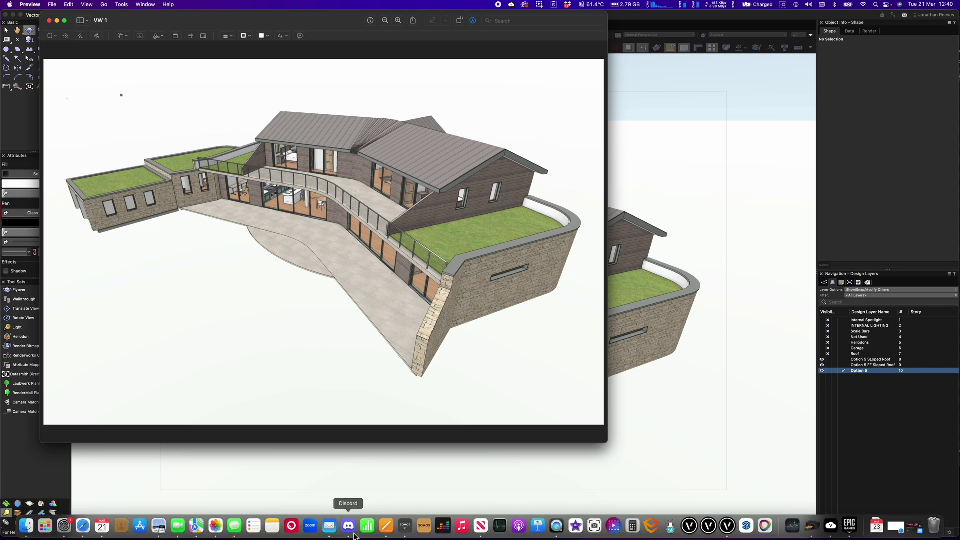
- Switch to Discord and run Midjourney Bot's /imagine command in the blending channel with the prompt "forest with open grassy meadows"
{"action": "left_click", "coordinate": [351, 529]}
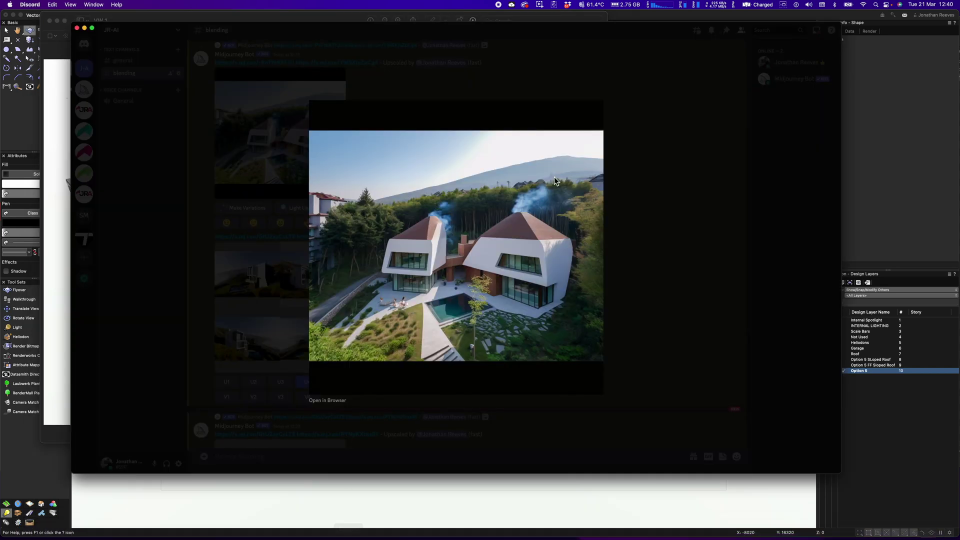
{"action": "left_click", "coordinate": [638, 165]}
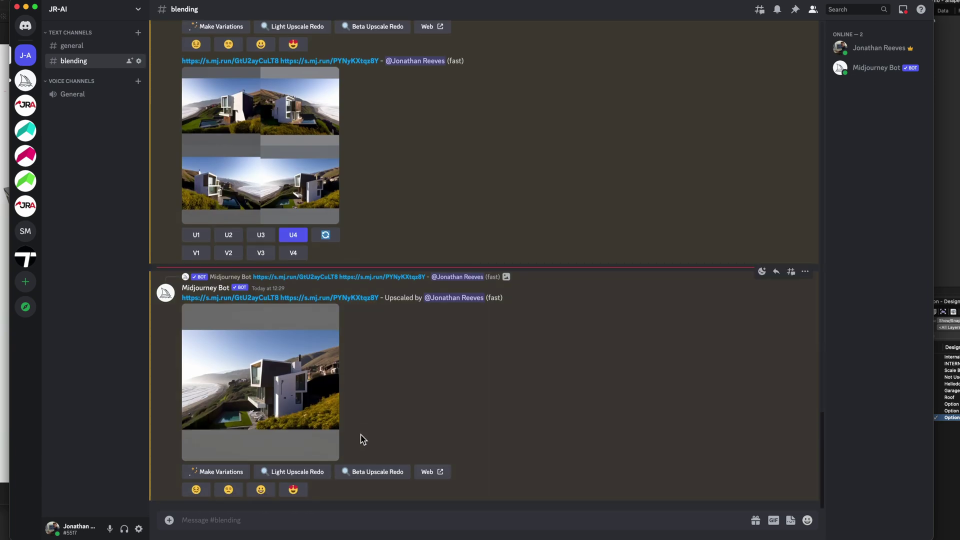
{"action": "left_click", "coordinate": [875, 70]}
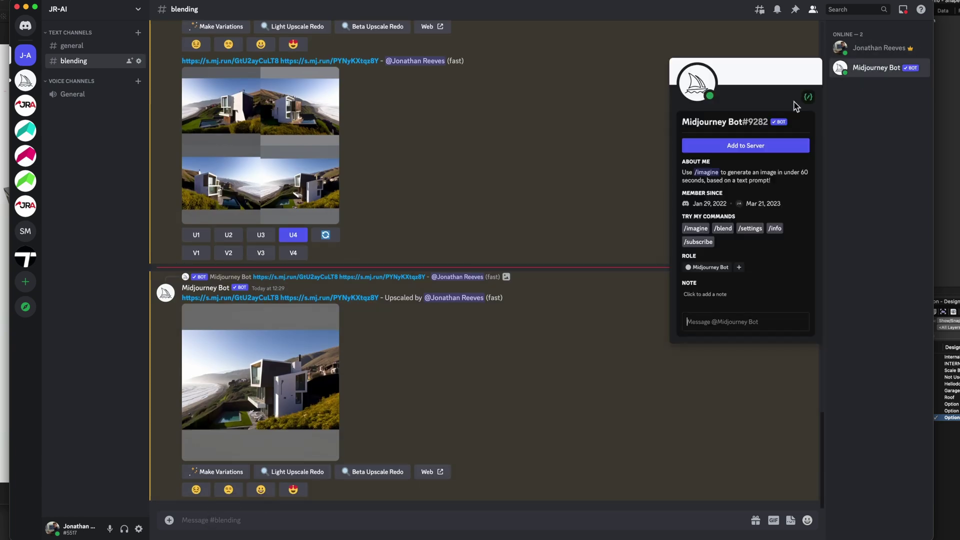
{"action": "left_click", "coordinate": [696, 228]}
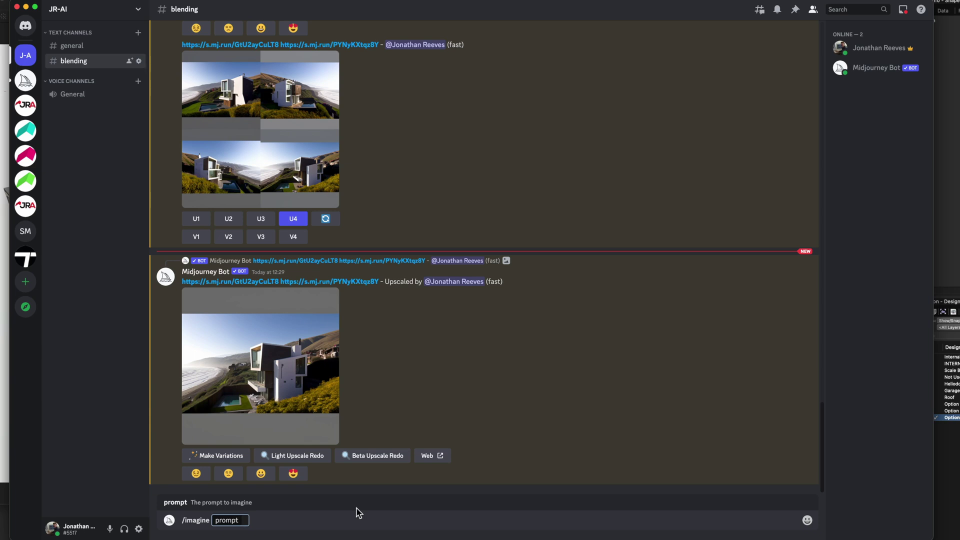
{"action": "type", "text": "forest with o"}
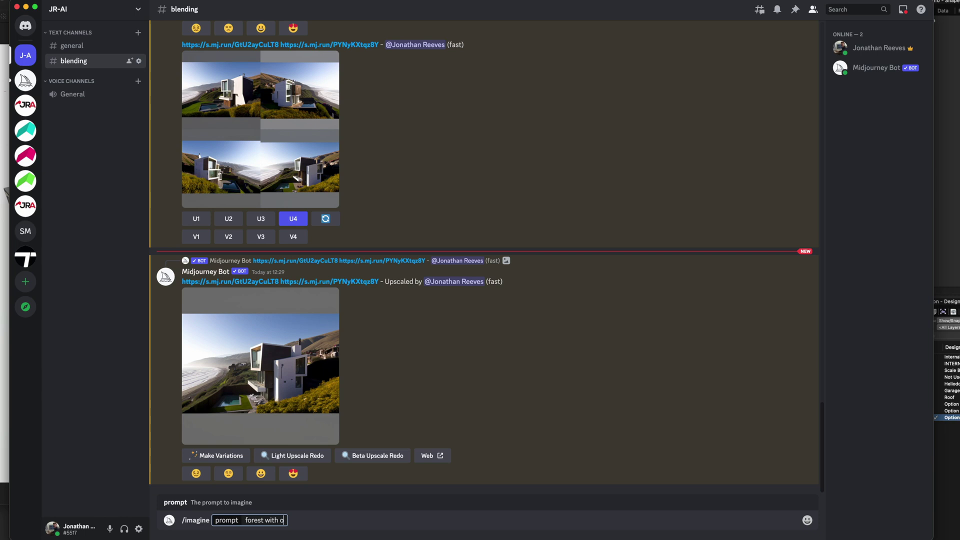
{"action": "type", "text": "pen grassy meadonw"}
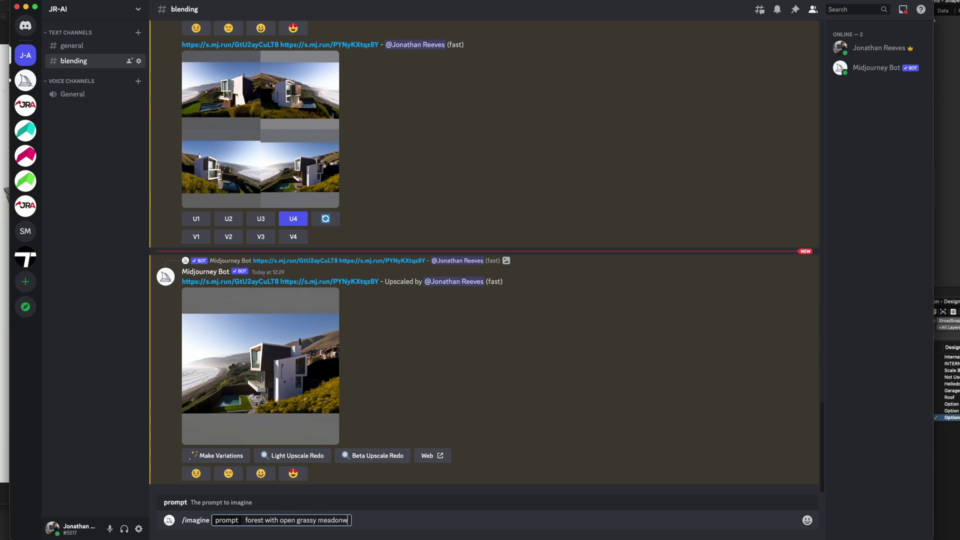
{"action": "key", "text": "BackSpace"}
{"action": "key", "text": "BackSpace"}
{"action": "type", "text": "s"}
{"action": "key", "text": "BackSpace"}
{"action": "type", "text": "ws"}
{"action": "key", "text": "Return"}
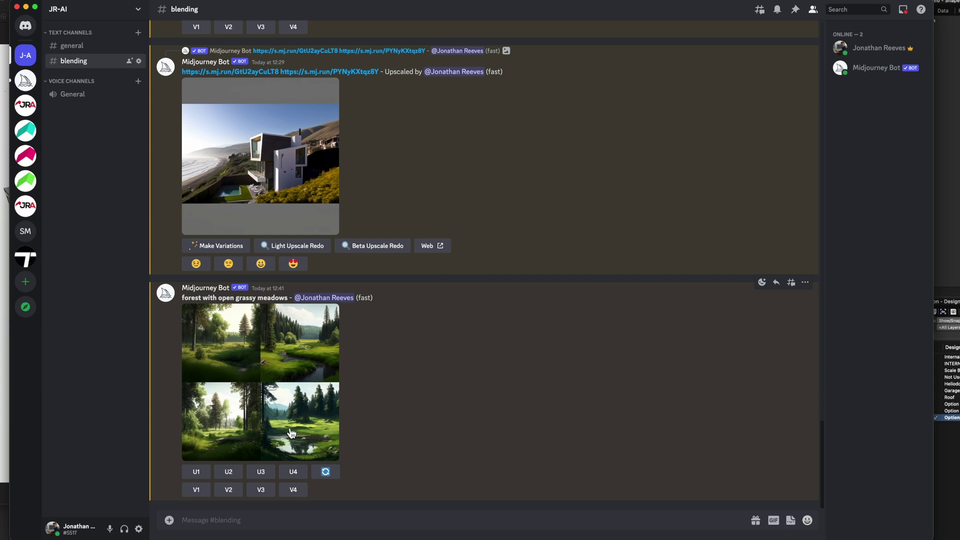
- Inspect the generated forest image grid enlarged and upscale the third image
{"action": "left_click", "coordinate": [238, 433]}
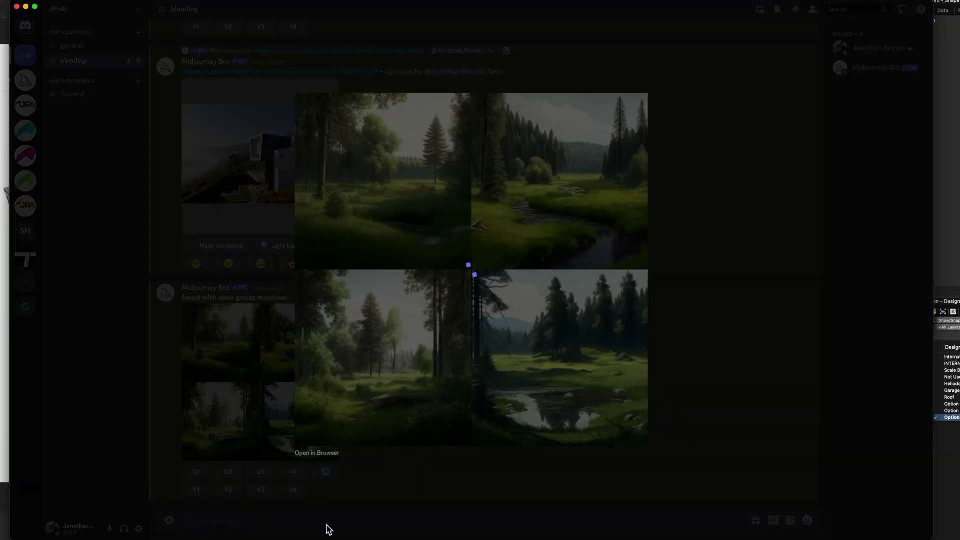
{"action": "left_click", "coordinate": [461, 487]}
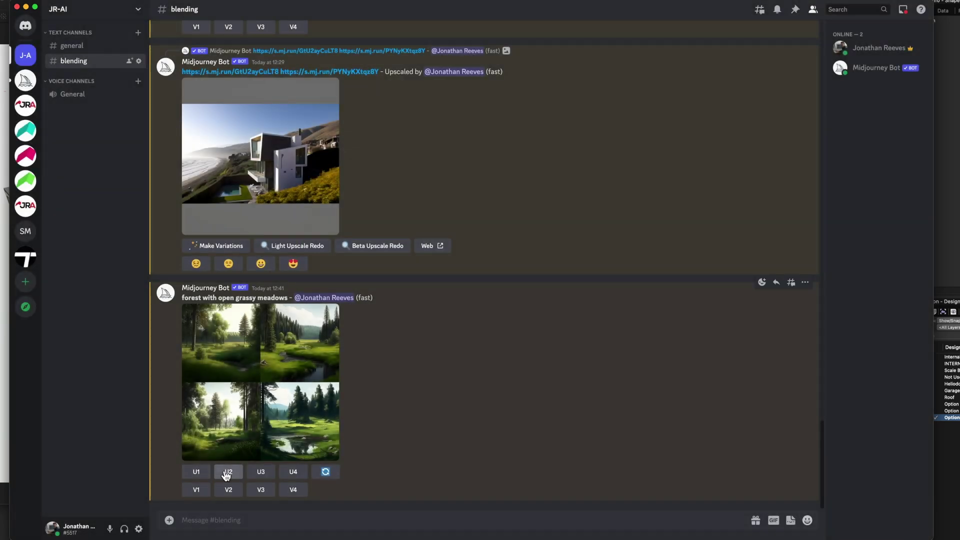
{"action": "left_click", "coordinate": [264, 472]}
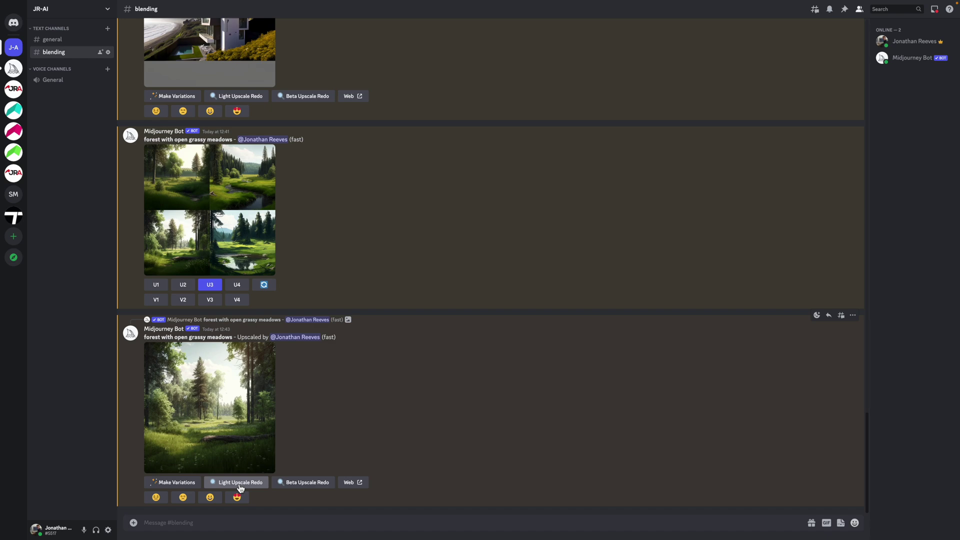
- Enlarge the upscaled forest meadow image and open it in the browser
{"action": "left_click", "coordinate": [234, 397]}
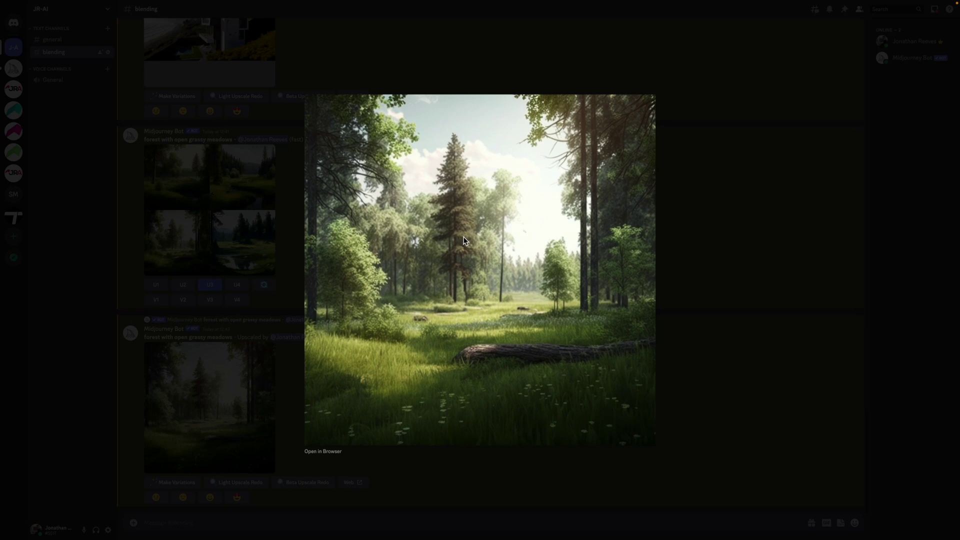
{"action": "right_click", "coordinate": [529, 255]}
{"action": "left_click", "coordinate": [543, 279]}
{"action": "left_click", "coordinate": [333, 455]}
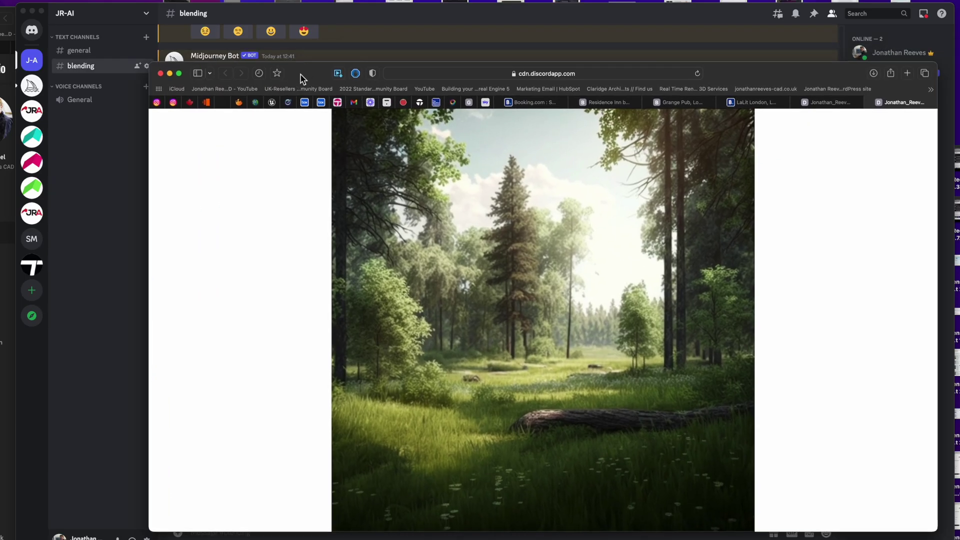
- Save the forest image from the browser as Landscape in the Blend 4 folder of Blending result
{"action": "double_click", "coordinate": [302, 79]}
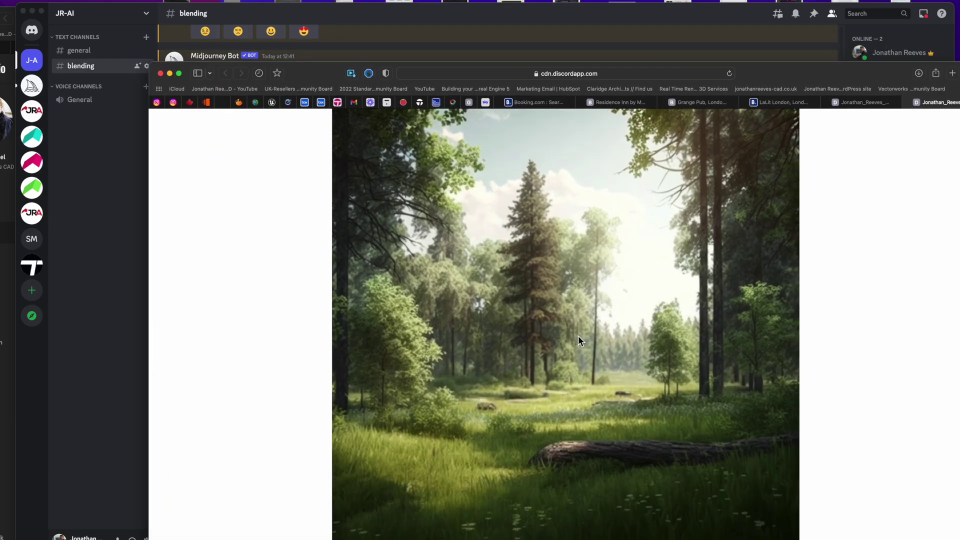
{"action": "right_click", "coordinate": [567, 302]}
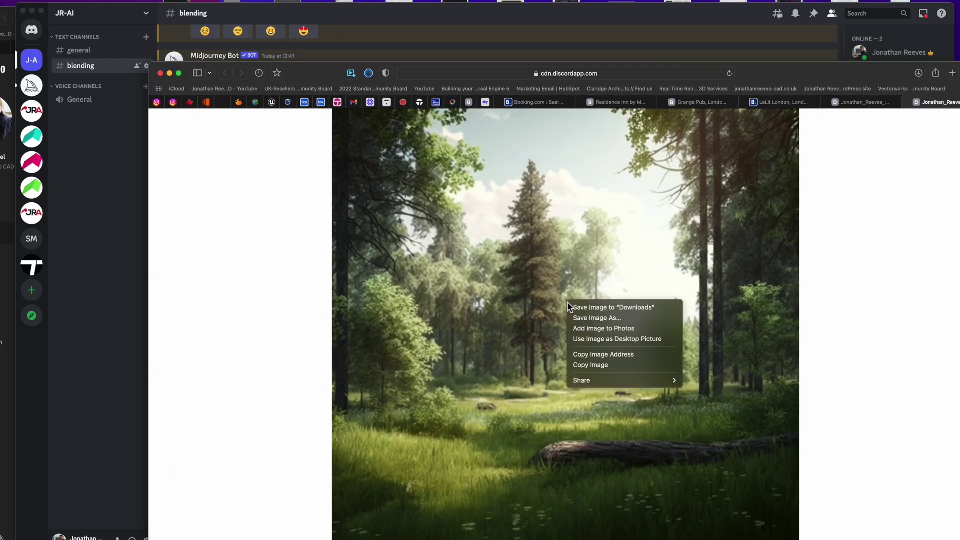
{"action": "left_click", "coordinate": [586, 322]}
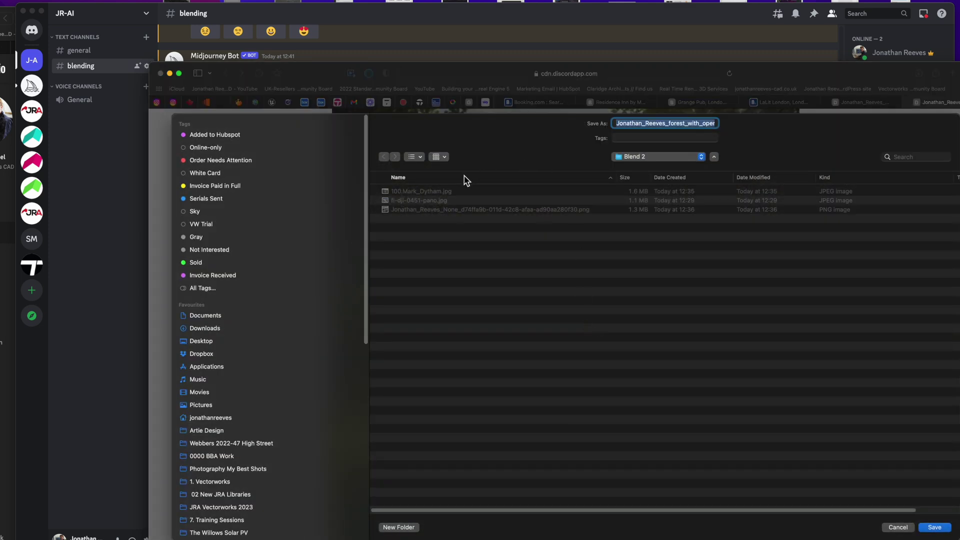
{"action": "left_click", "coordinate": [651, 159]}
{"action": "left_click", "coordinate": [643, 168]}
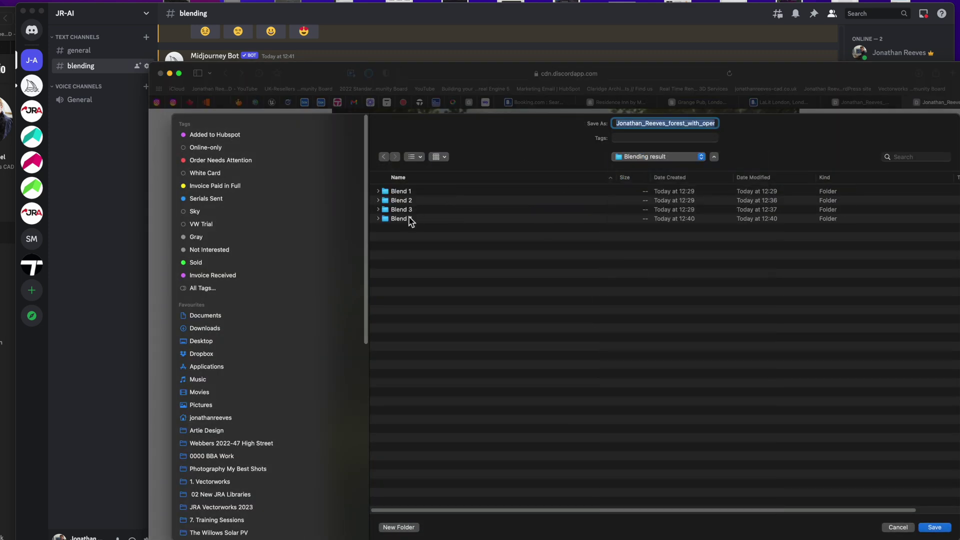
{"action": "left_click", "coordinate": [409, 220]}
{"action": "double_click", "coordinate": [409, 220]}
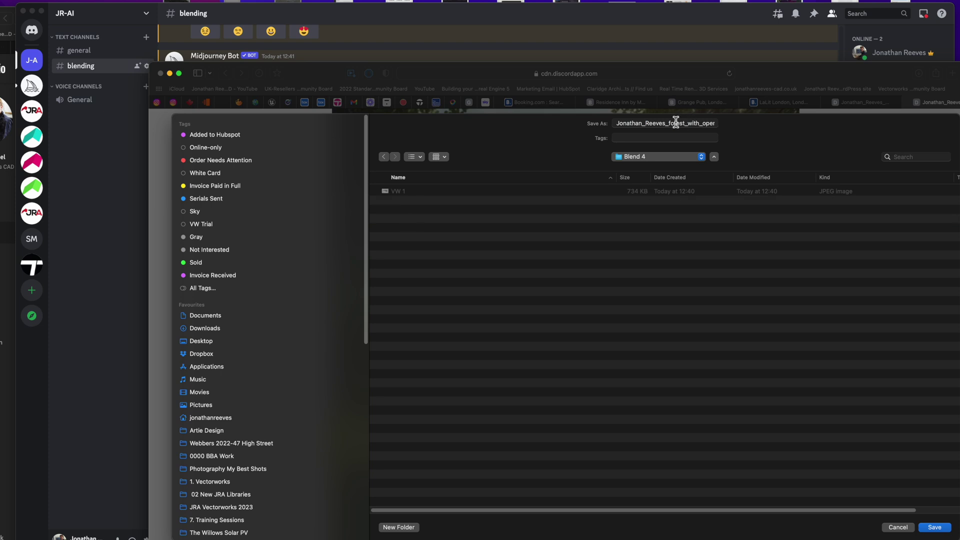
{"action": "double_click", "coordinate": [619, 124]}
{"action": "type", "text": "Landscape"}
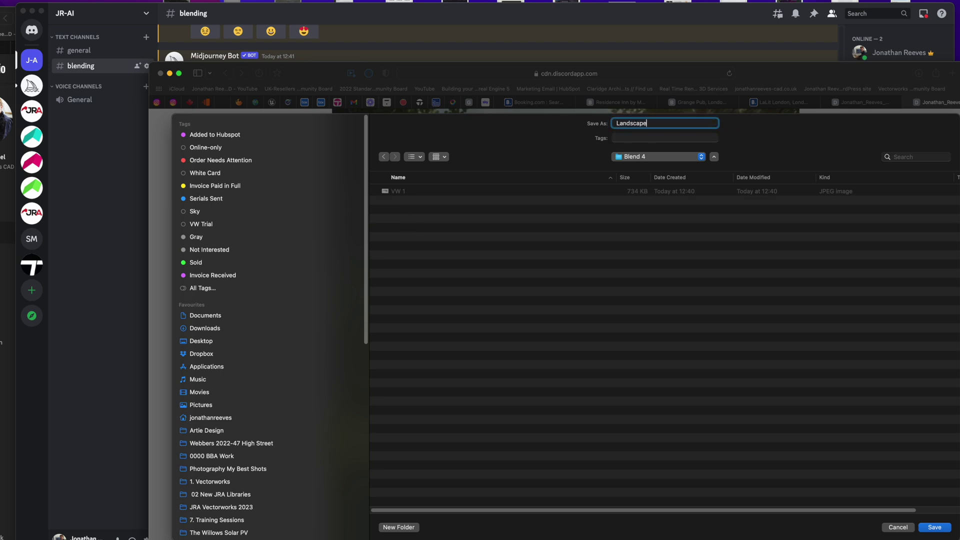
{"action": "key", "text": "Return"}
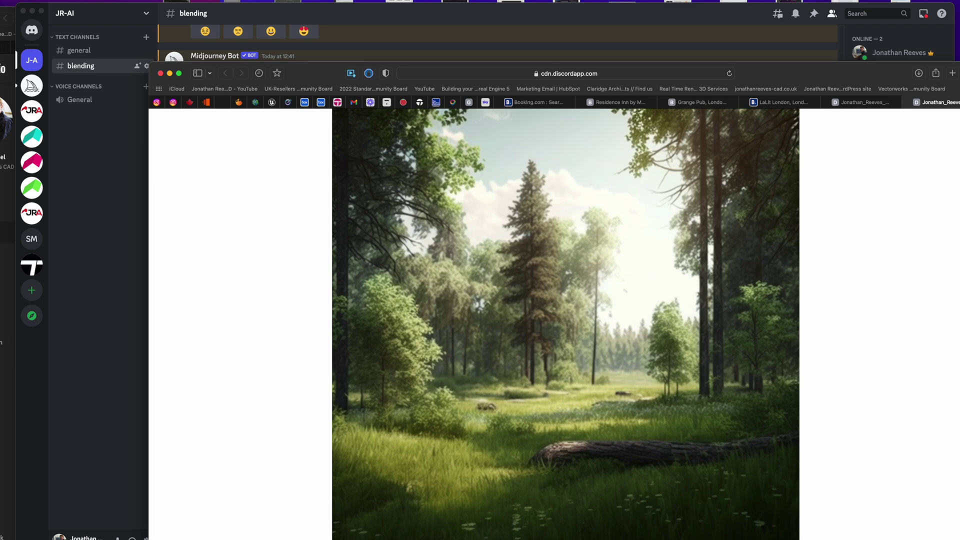
- Hide the browser and start Midjourney Bot's /blend command in the blending channel
{"action": "left_click_drag", "start_coordinate": [285, 74], "coordinate": [274, 74]}
{"action": "key", "text": "super+h"}
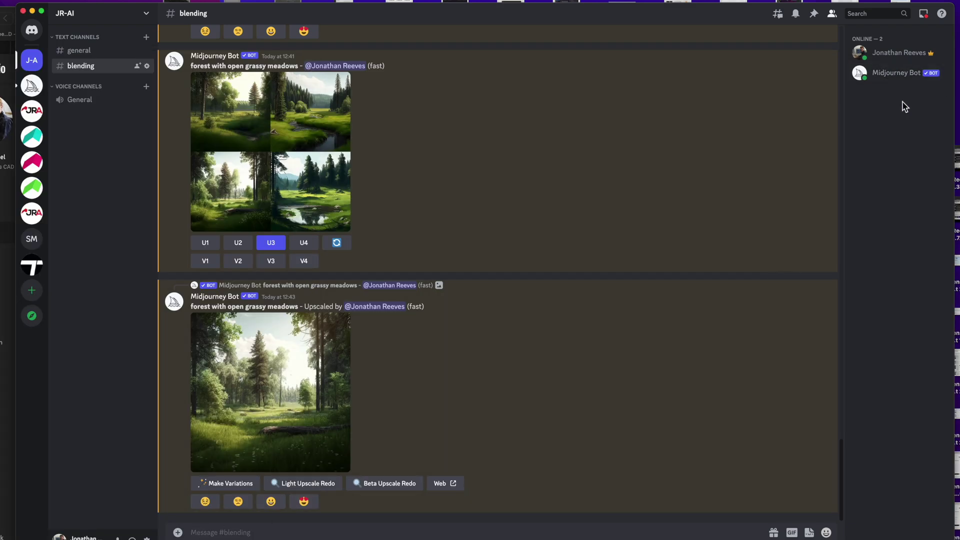
{"action": "left_click", "coordinate": [898, 75]}
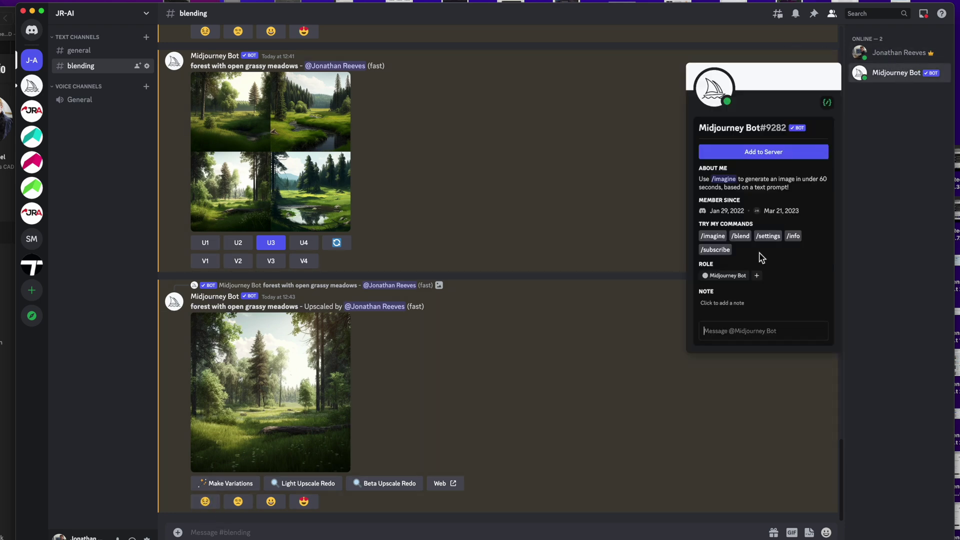
{"action": "left_click", "coordinate": [741, 236]}
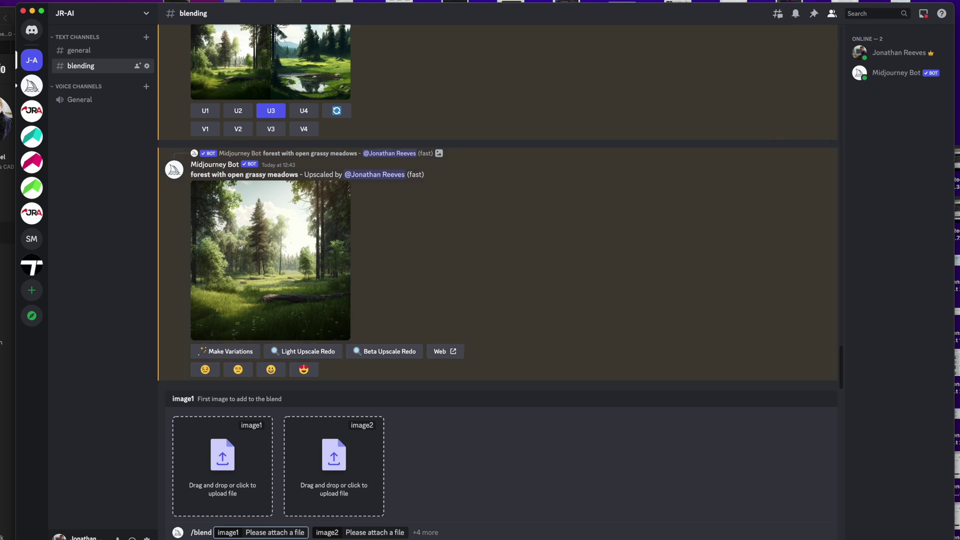
- Open the Blend 4 folder in Finder and attach Landscape.png as image1 of the blend
{"action": "key", "text": "super+Tab"}
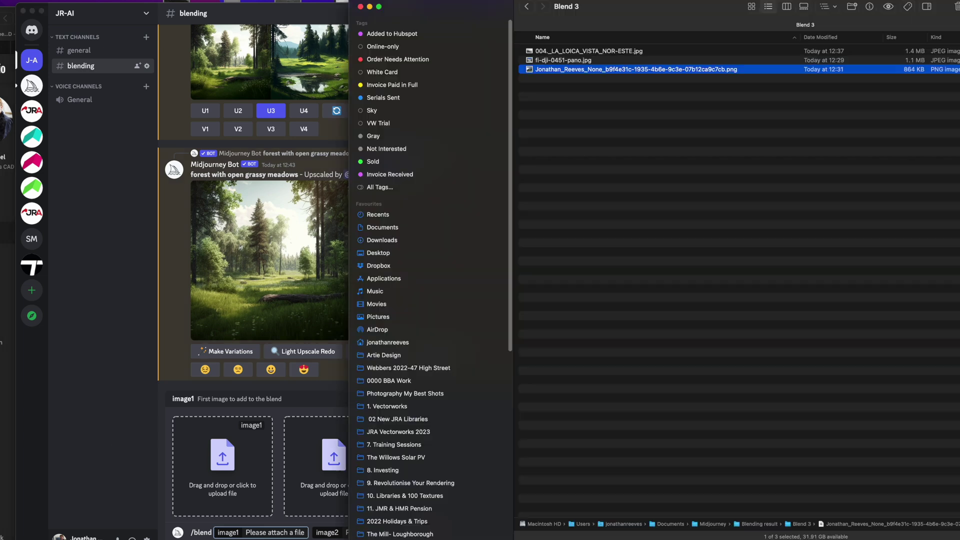
{"action": "left_click", "coordinate": [570, 145]}
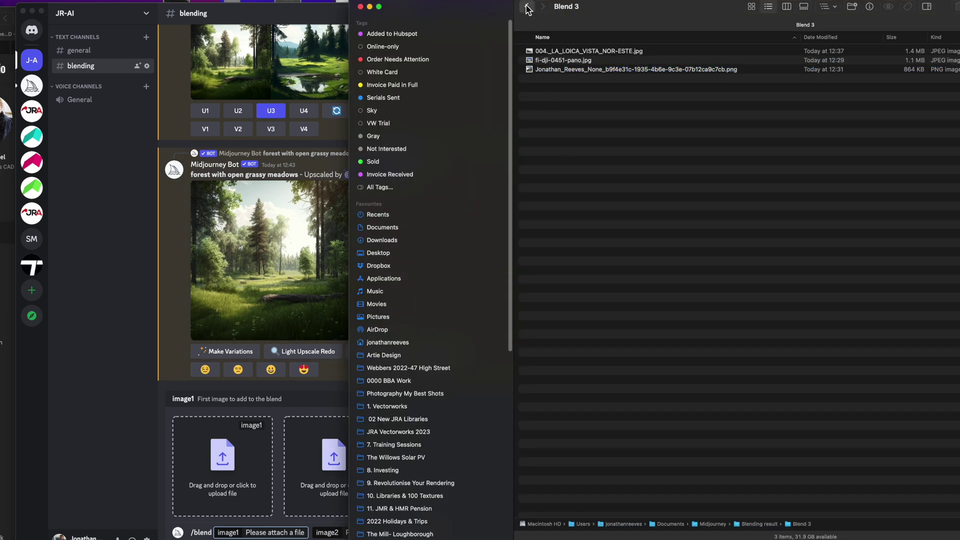
{"action": "left_click", "coordinate": [525, 7]}
{"action": "left_click", "coordinate": [547, 134]}
{"action": "double_click", "coordinate": [547, 134]}
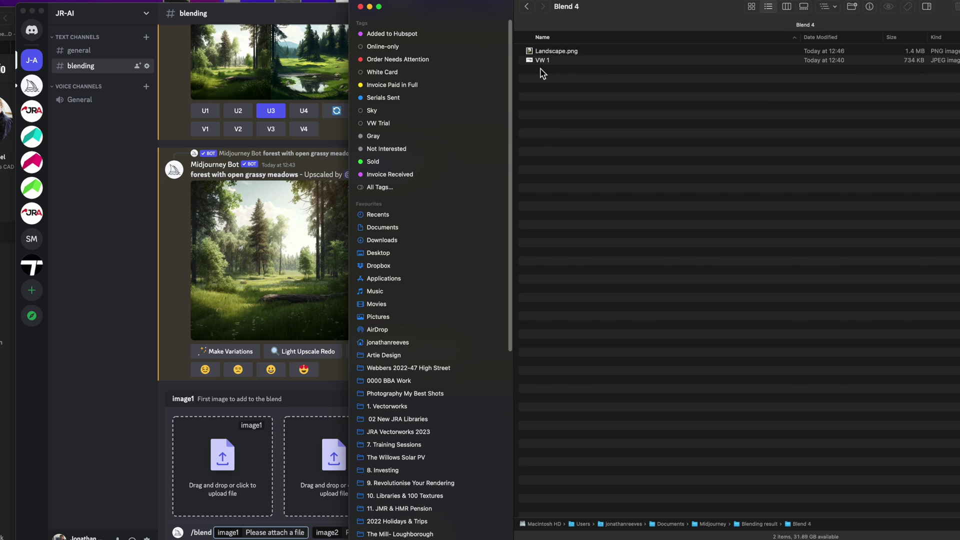
{"action": "left_click_drag", "start_coordinate": [547, 51], "coordinate": [227, 473]}
- Attach VW 1 from the Blend 4 folder as image2 and submit the blend command
{"action": "left_click_drag", "start_coordinate": [490, 11], "coordinate": [603, 11]}
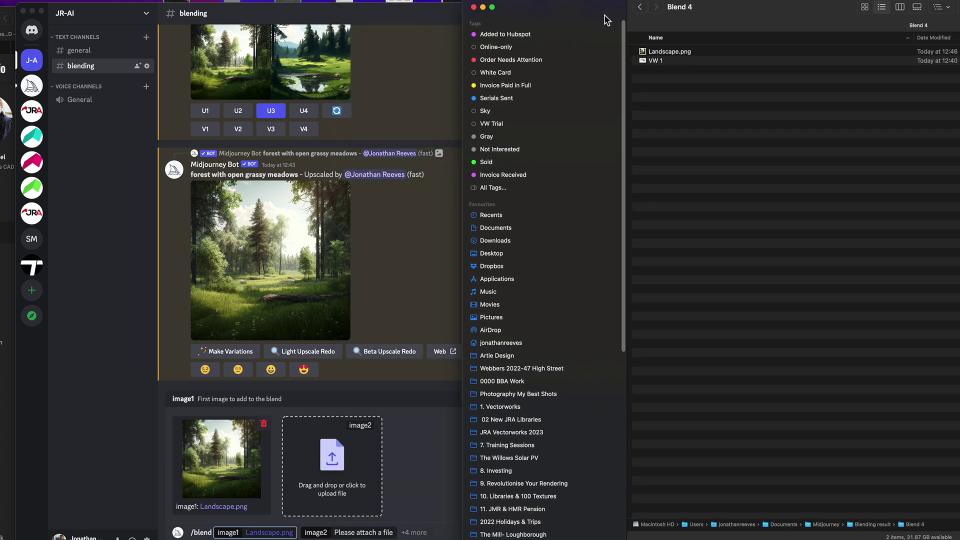
{"action": "left_click", "coordinate": [657, 62]}
{"action": "left_click_drag", "start_coordinate": [658, 64], "coordinate": [337, 463]}
{"action": "left_click", "coordinate": [399, 456]}
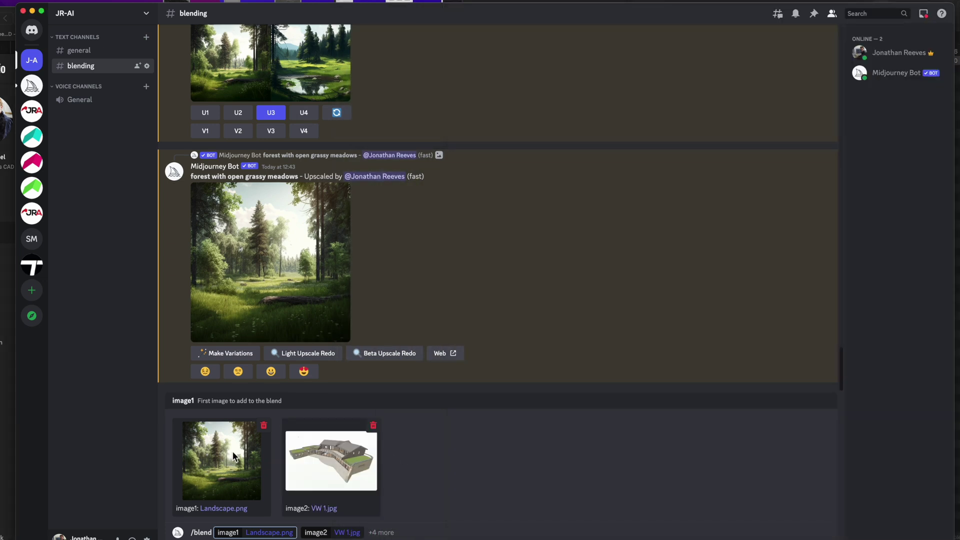
{"action": "left_click", "coordinate": [410, 533]}
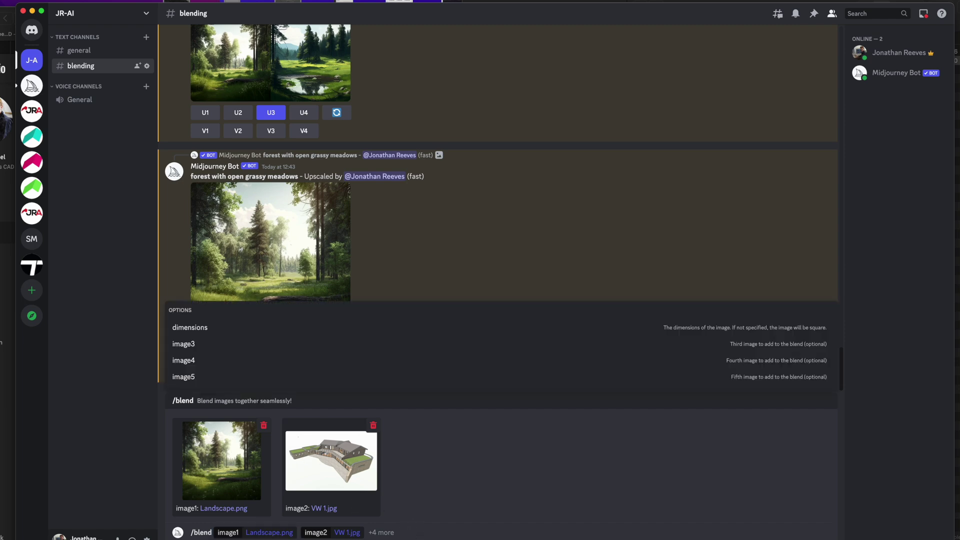
{"action": "key", "text": "Return"}
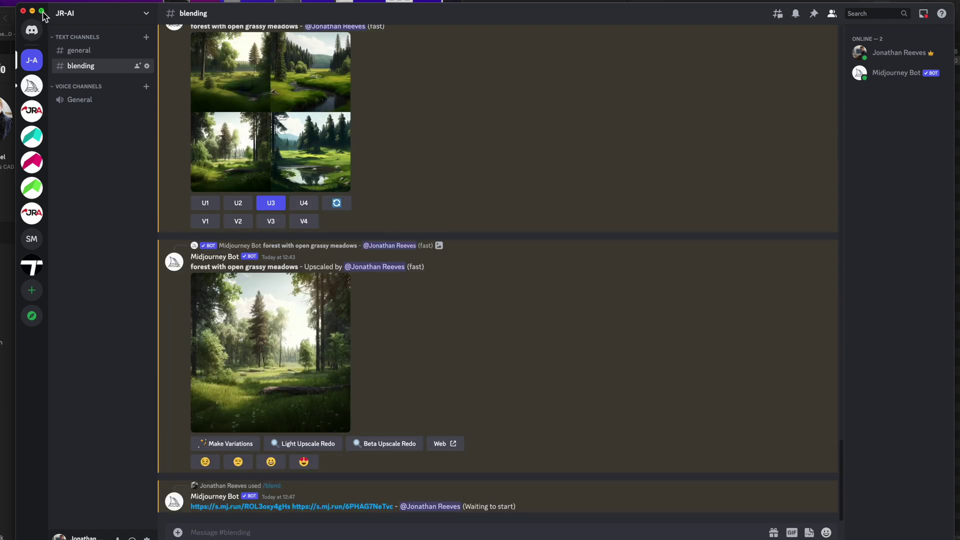
- Maximise the Discord window, inspect the blended image grid enlarged and request variations of the second image
{"action": "left_click", "coordinate": [42, 12]}
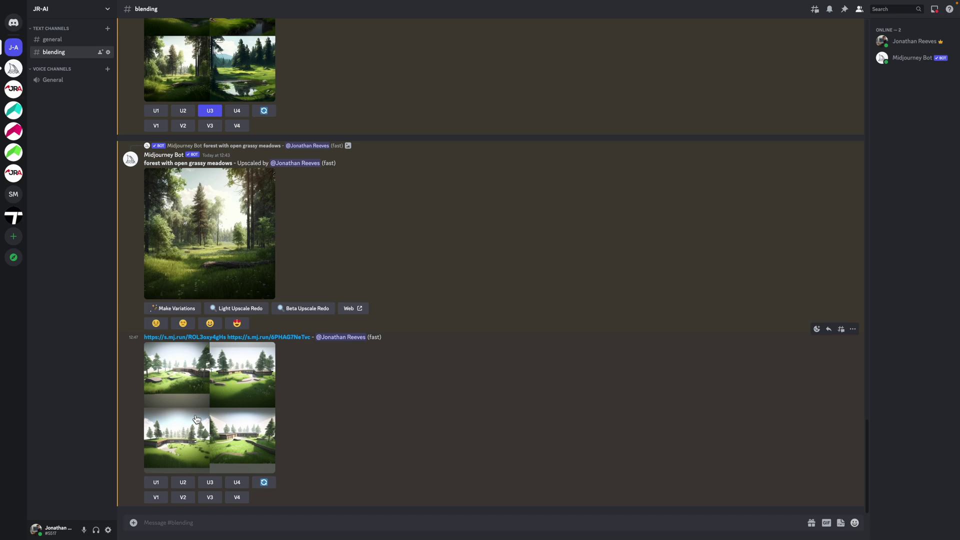
{"action": "left_click", "coordinate": [201, 383]}
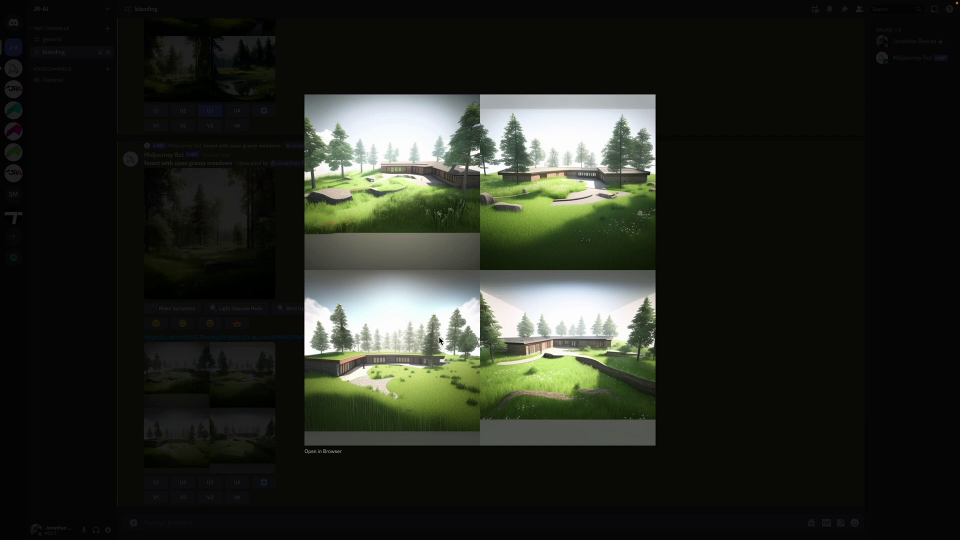
{"action": "left_click", "coordinate": [373, 468]}
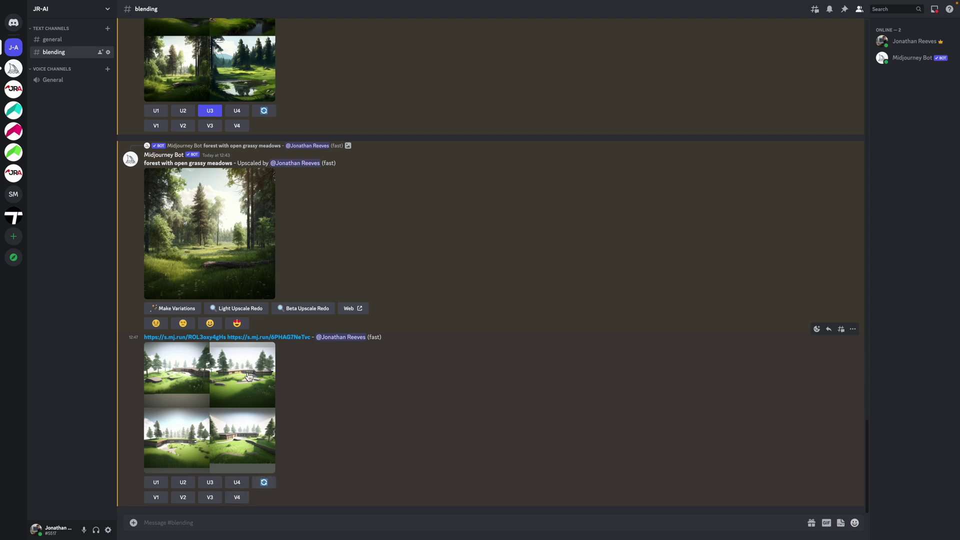
{"action": "left_click", "coordinate": [185, 498]}
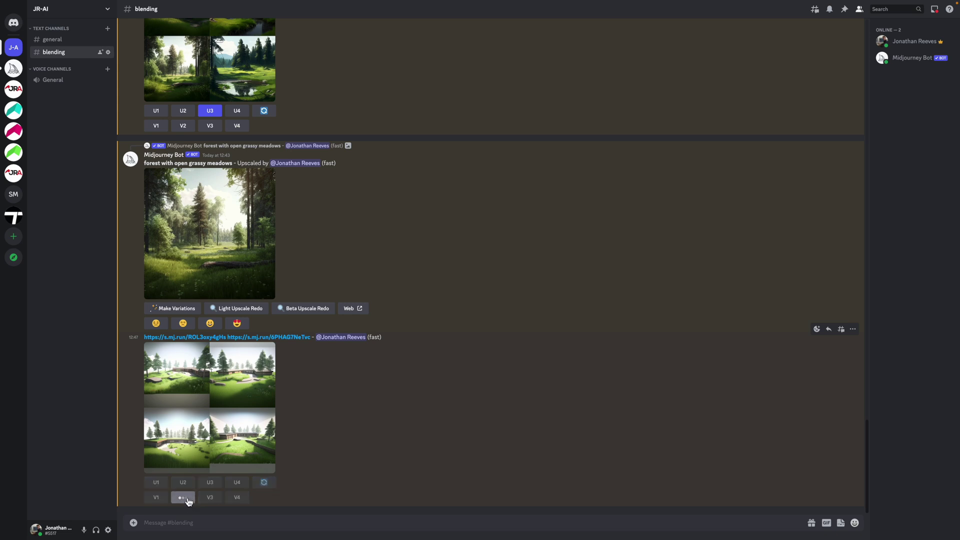
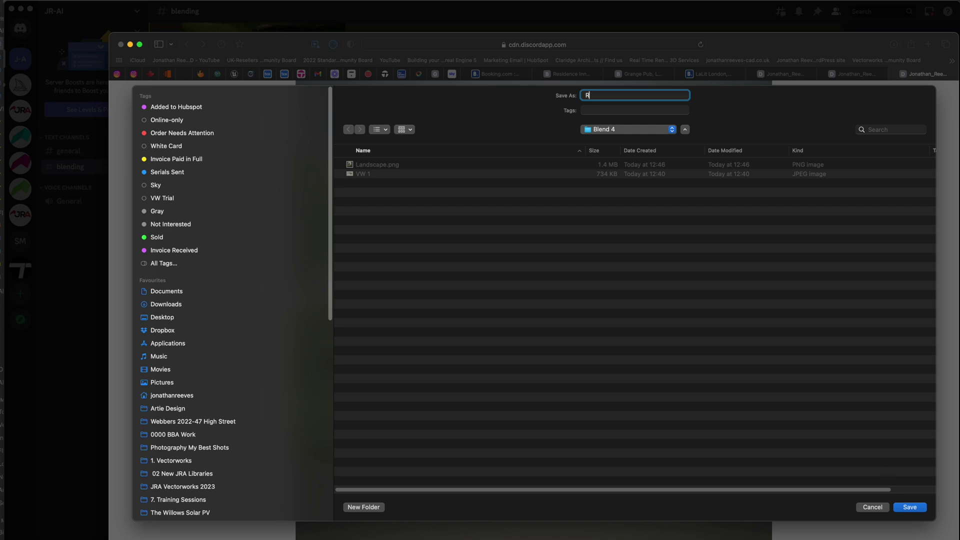
- Save the upscaled blend image from the browser in the Blend 4 folder and return to the Discord channel
{"action": "key", "text": "Return"}
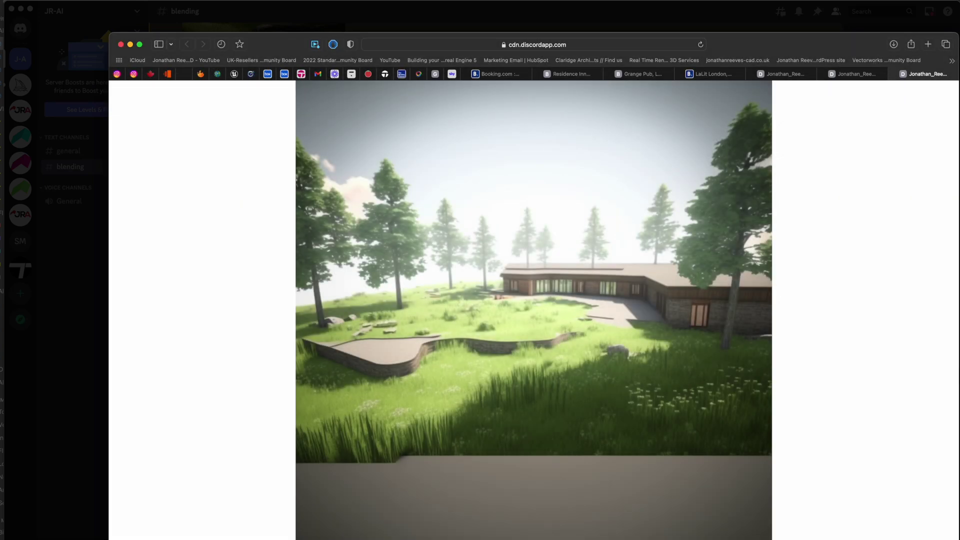
{"action": "left_click", "coordinate": [160, 17]}
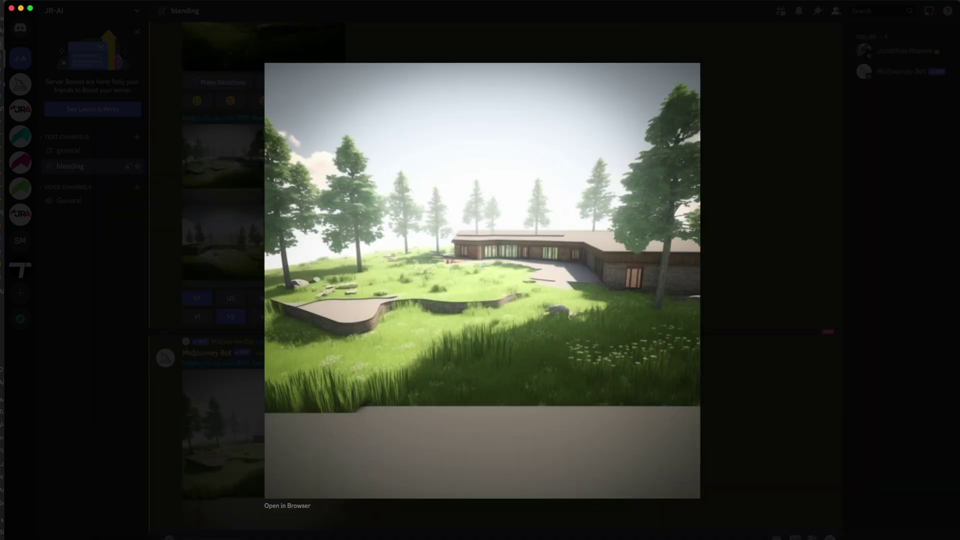
{"action": "left_click", "coordinate": [836, 324]}
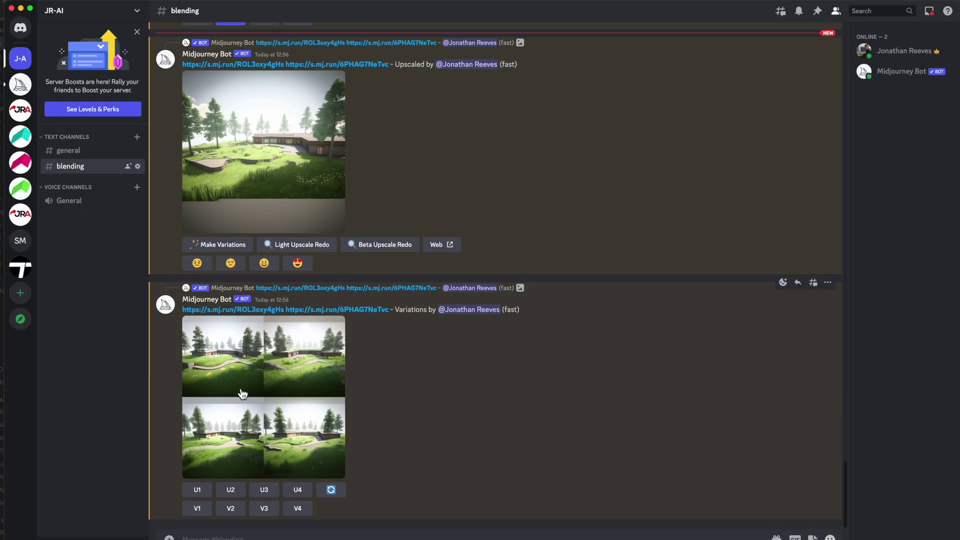
- Inspect the variations grid of the blended house enlarged and upscale the fourth image
{"action": "scroll", "coordinate": [299, 170], "scroll_direction": "up", "scroll_amount": 3}
{"action": "scroll", "coordinate": [235, 165], "scroll_direction": "up", "scroll_amount": 5}
{"action": "scroll", "coordinate": [283, 290], "scroll_direction": "down", "scroll_amount": 7}
{"action": "left_click", "coordinate": [239, 368]}
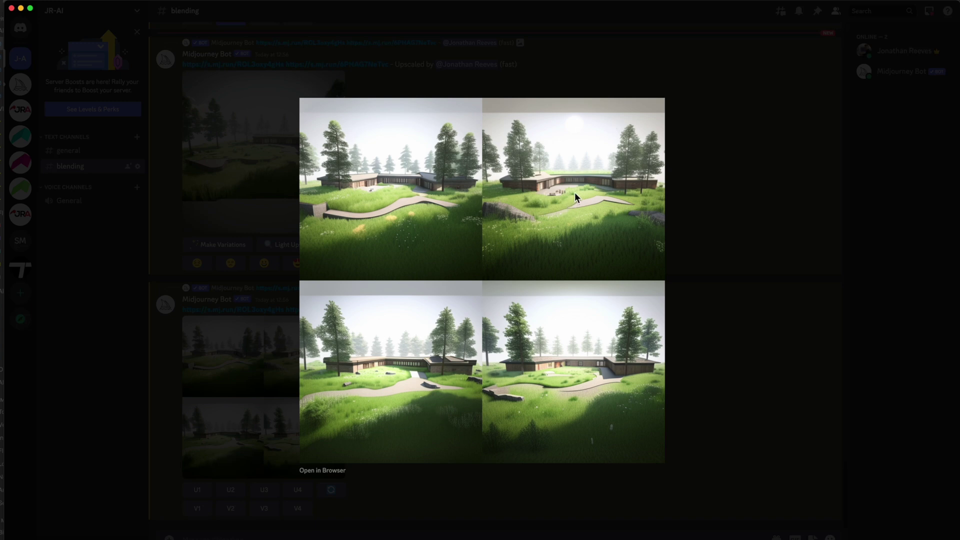
{"action": "left_click", "coordinate": [712, 246]}
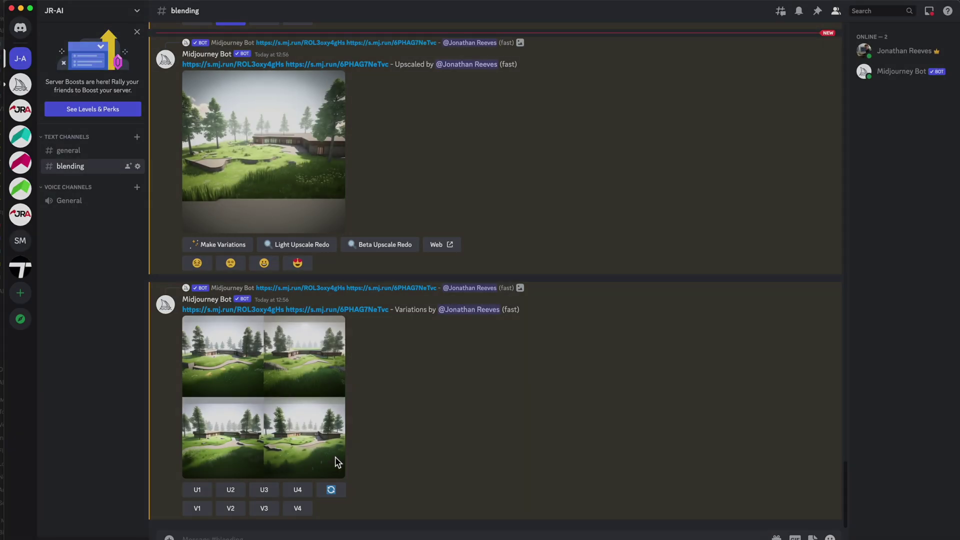
{"action": "left_click", "coordinate": [308, 492]}
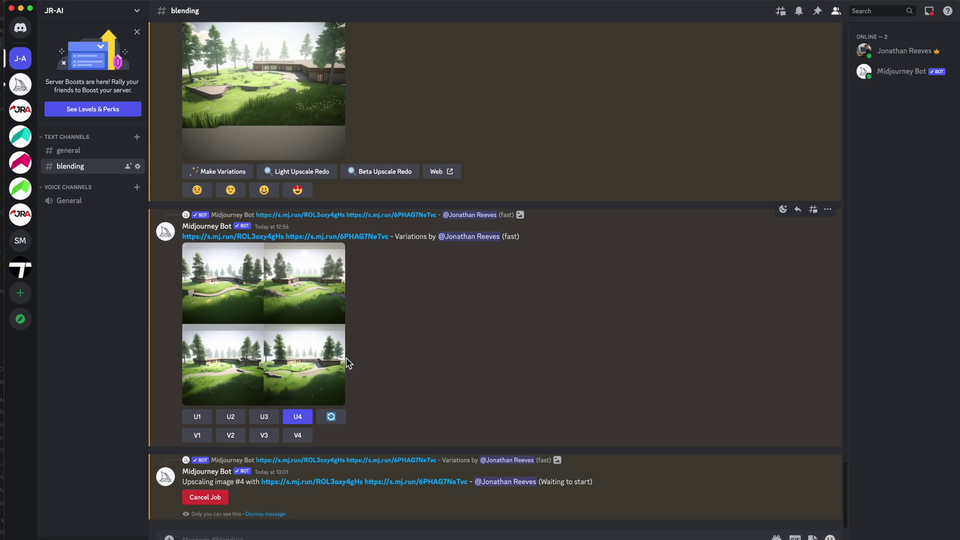
- Review the earlier blend results of the white coastal house in the channel history
{"action": "scroll", "coordinate": [440, 359], "scroll_direction": "up", "scroll_amount": 15}
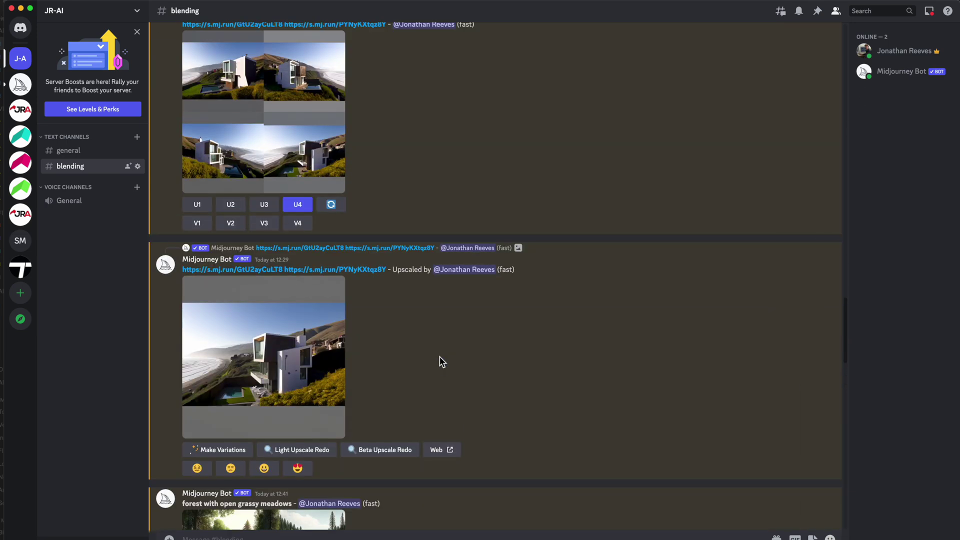
{"action": "scroll", "coordinate": [439, 356], "scroll_direction": "up", "scroll_amount": 1}
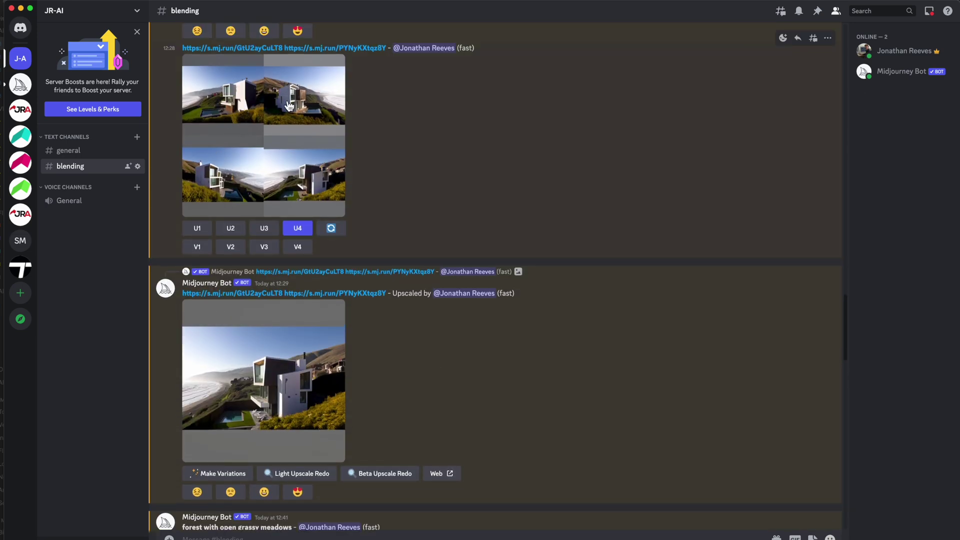
{"action": "scroll", "coordinate": [282, 416], "scroll_direction": "up", "scroll_amount": 3}
{"action": "scroll", "coordinate": [282, 416], "scroll_direction": "up", "scroll_amount": 15}
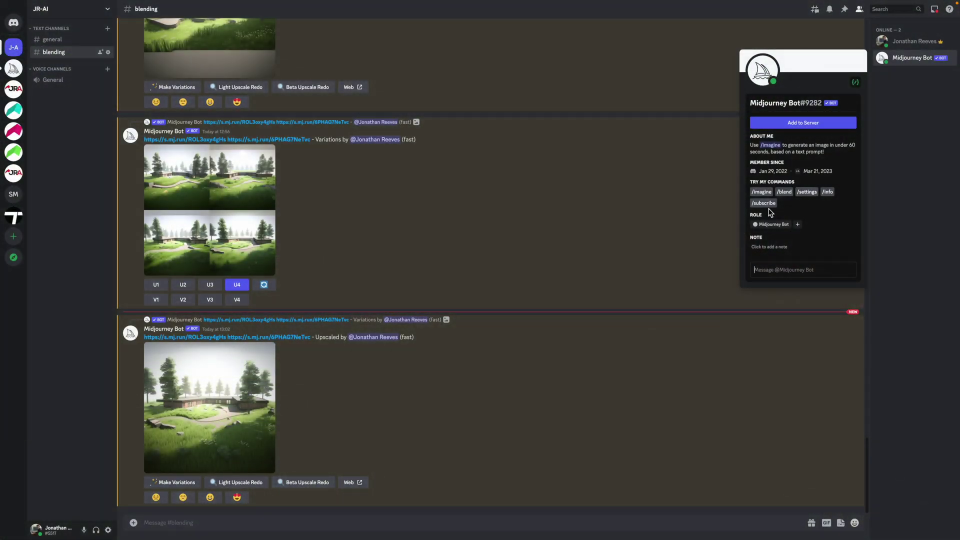
- Run Midjourney Bot's /imagine command with the prompt "modern building sitting near beach with sunny day"
{"action": "left_click", "coordinate": [762, 192]}
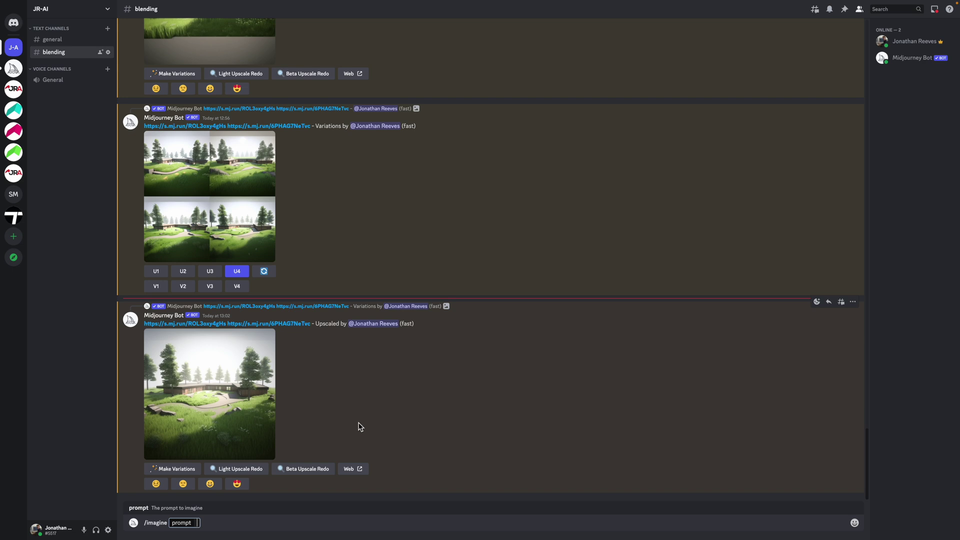
{"action": "type", "text": "modern building sitting near beach with sunny day"}
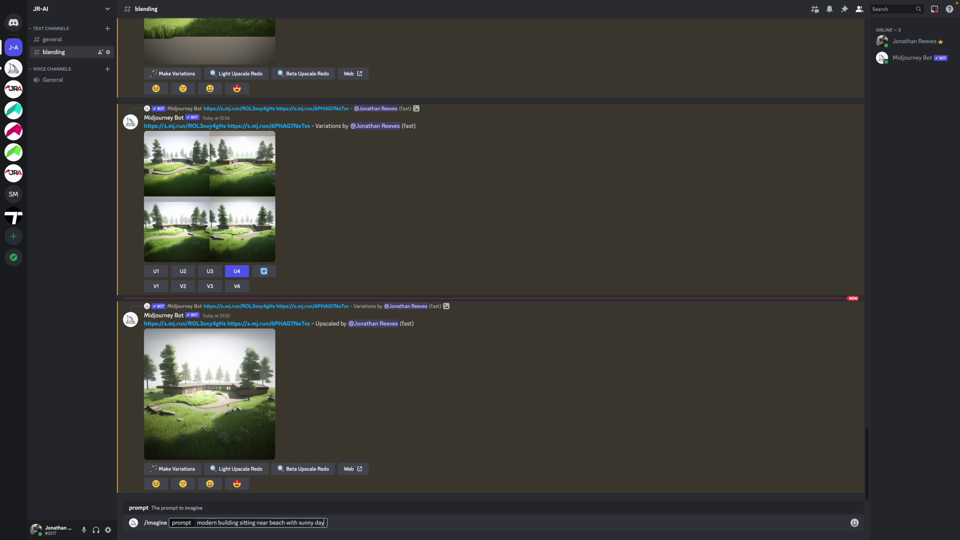
{"action": "key", "text": "Return"}
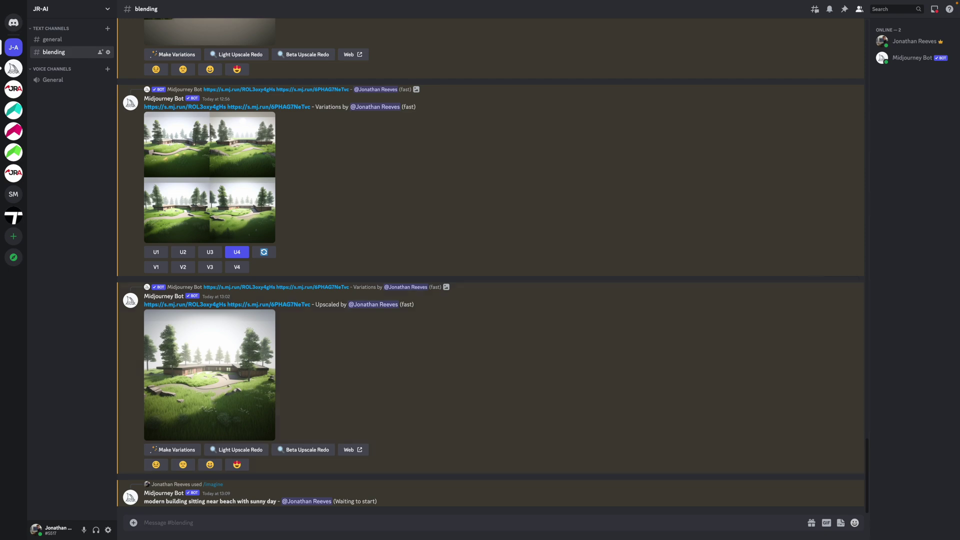
- Switch to Vectorworks, set a right isometric view and orbit the house to show its solar-panelled roof and curved stone wall
{"action": "mouse_move", "coordinate": [517, 530]}
{"action": "left_click", "coordinate": [729, 526]}
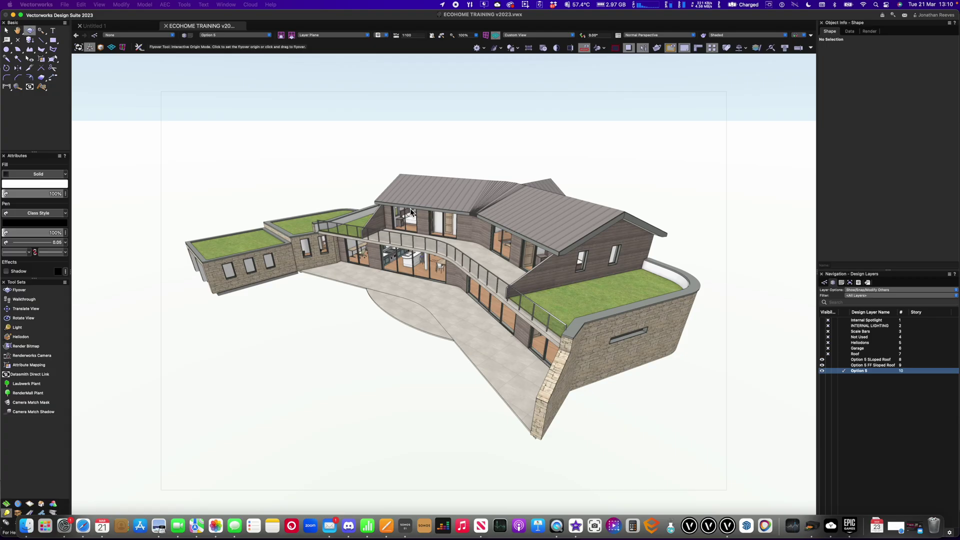
{"action": "left_click_drag", "start_coordinate": [420, 205], "coordinate": [384, 346]}
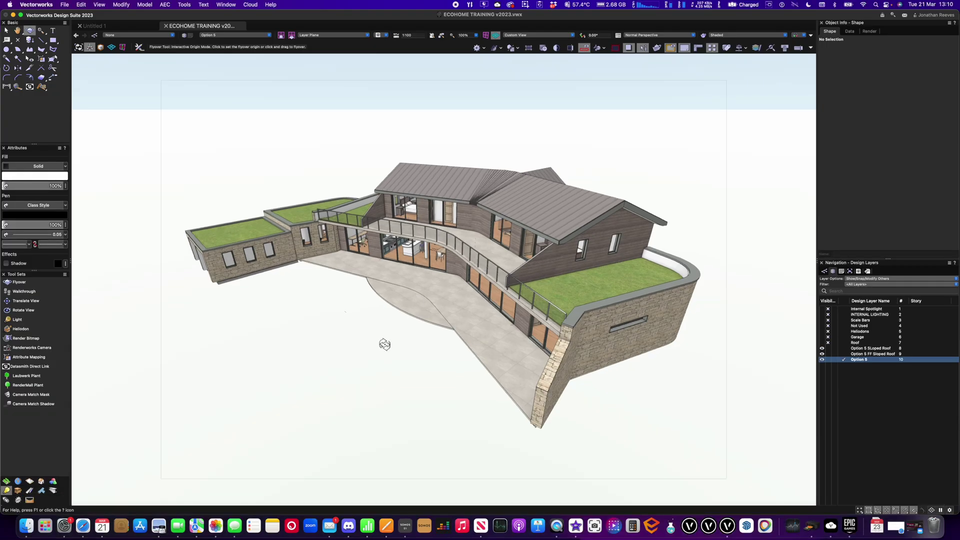
{"action": "key", "text": "KP_3"}
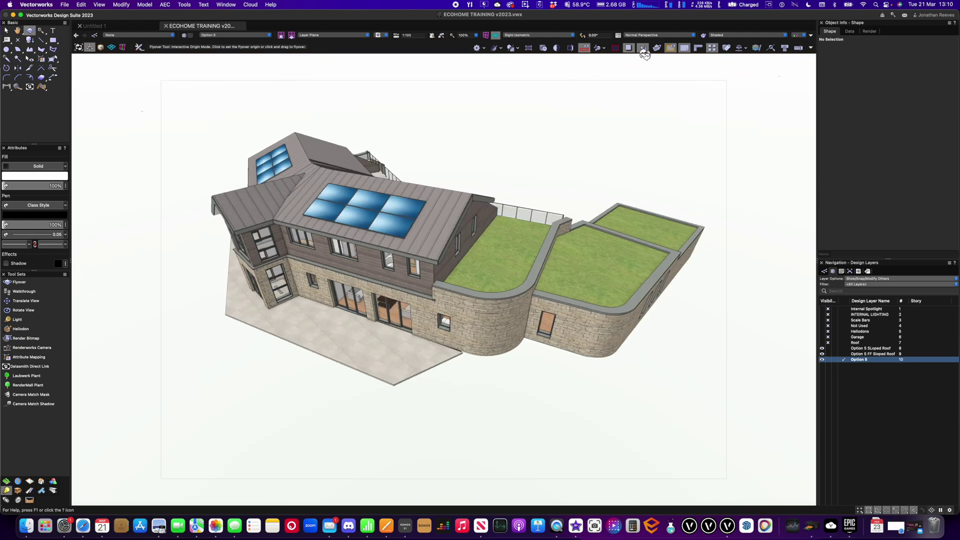
{"action": "left_click_drag", "start_coordinate": [333, 353], "coordinate": [470, 350]}
{"action": "key", "text": "space"}
{"action": "left_click_drag", "start_coordinate": [508, 279], "coordinate": [541, 324]}
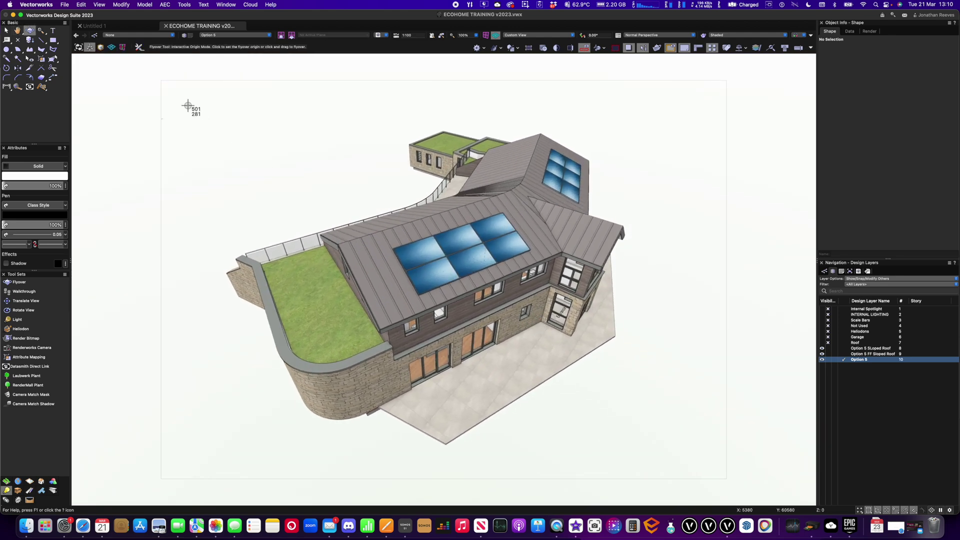
- Capture a screenshot of the house view within the page frame and open it in Preview
{"action": "left_click_drag", "start_coordinate": [161, 82], "coordinate": [725, 478]}
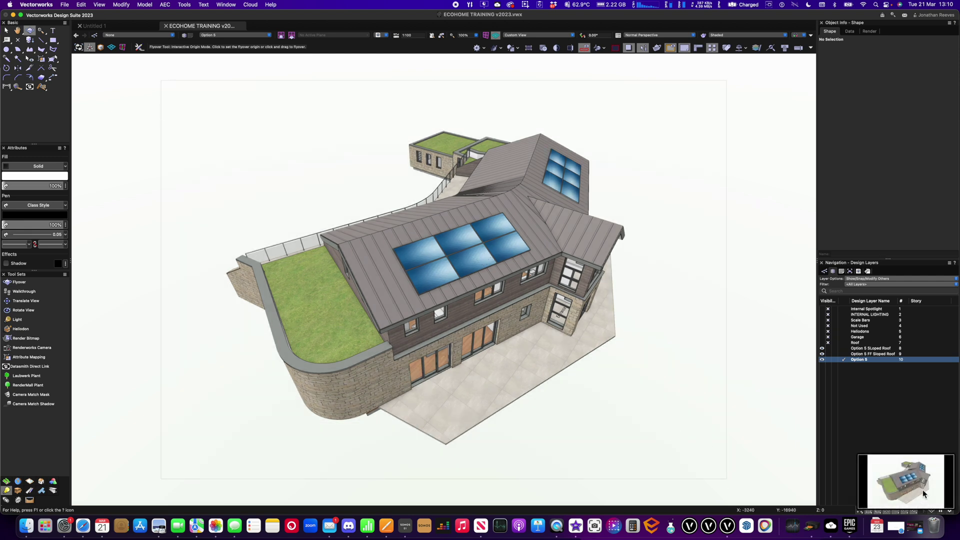
{"action": "right_click", "coordinate": [919, 493]}
{"action": "left_click", "coordinate": [884, 455]}
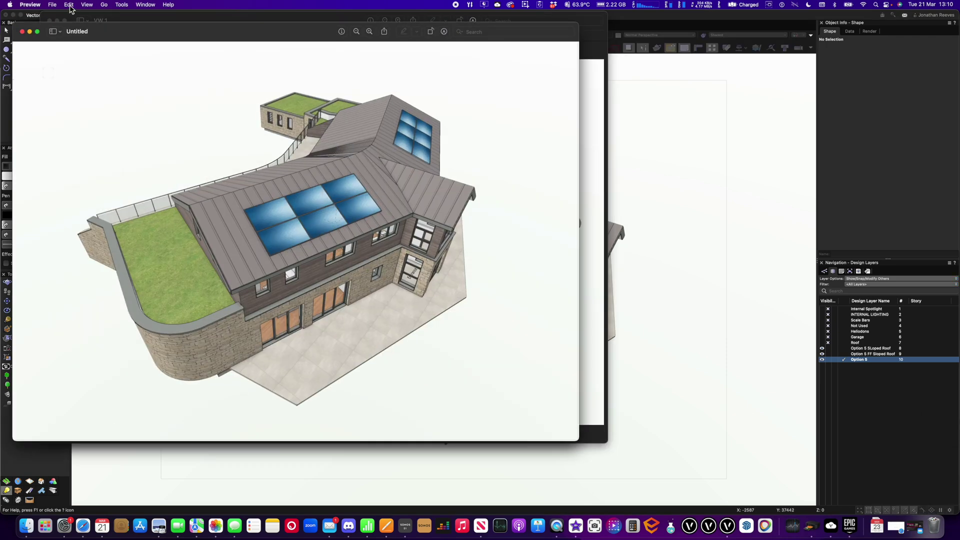
- Save the captured house view as a JPEG named VW 2 in the Blend 4 folder
{"action": "left_click", "coordinate": [55, 4]}
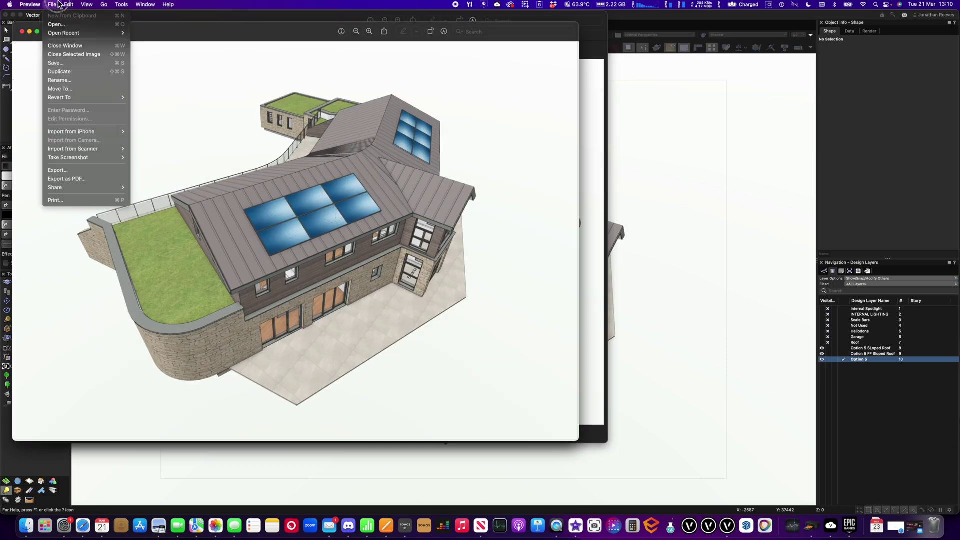
{"action": "left_click", "coordinate": [66, 74]}
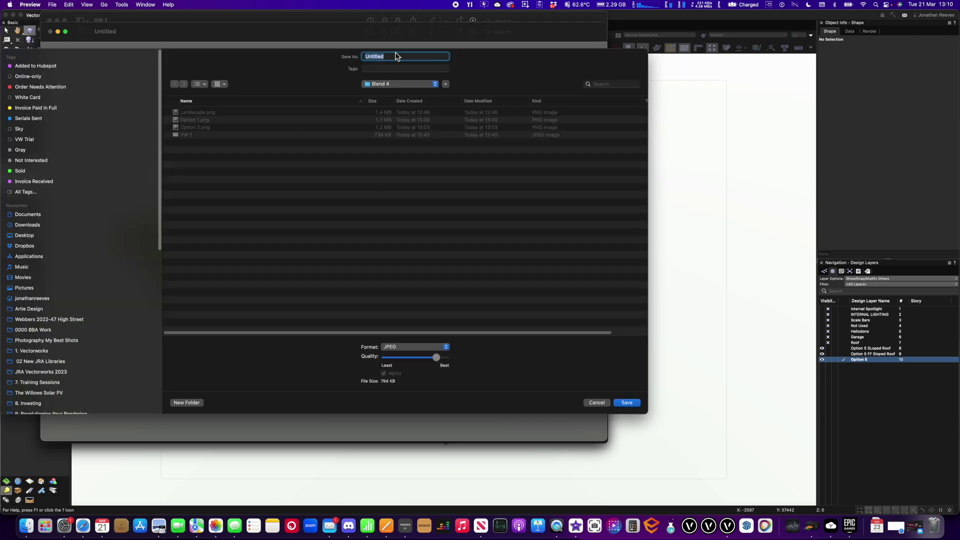
{"action": "type", "text": "VW 2"}
{"action": "key", "text": "Return"}
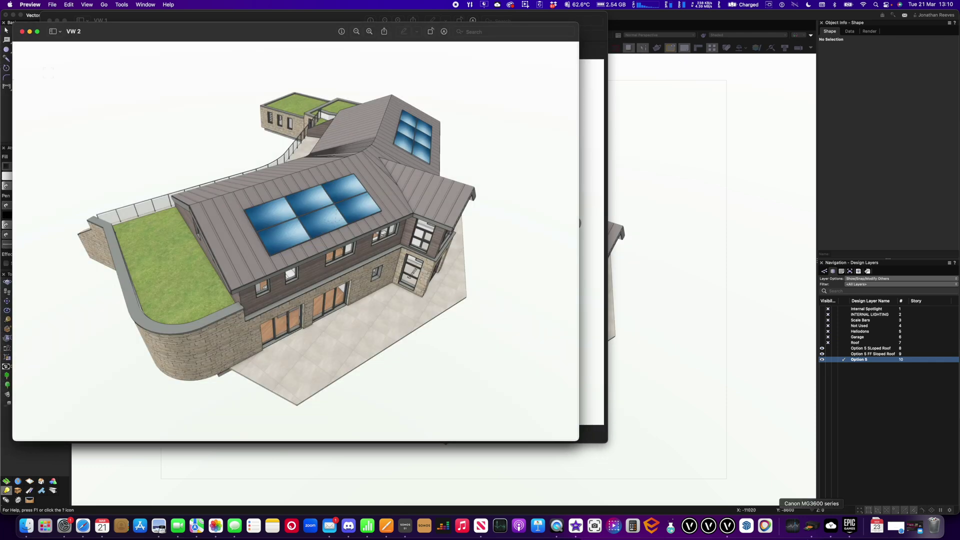
- Switch to Discord, view the modern beach building images enlarged and copy their prompt text
{"action": "left_click", "coordinate": [350, 528]}
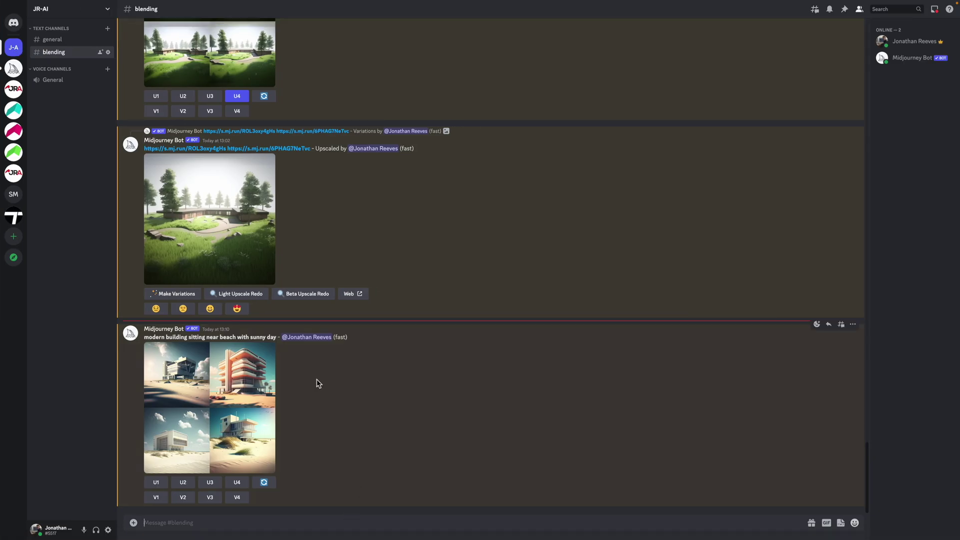
{"action": "left_click", "coordinate": [187, 448]}
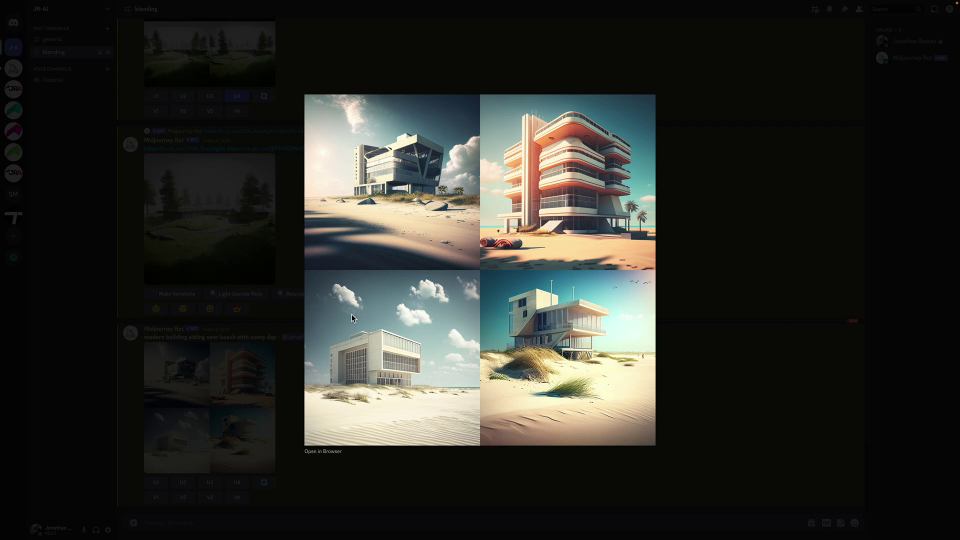
{"action": "left_click", "coordinate": [356, 467]}
{"action": "left_click_drag", "start_coordinate": [279, 338], "coordinate": [146, 338]}
{"action": "key", "text": "ctrl+c"}
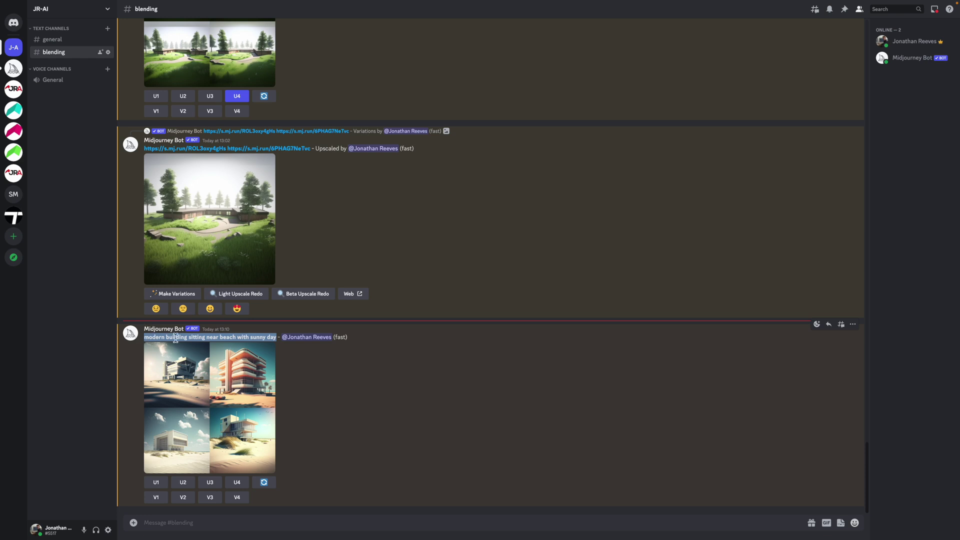
- Run Midjourney Bot's /imagine command with the copied prompt changed to "no buildings site sitting near beach with sunny day"
{"action": "left_click", "coordinate": [910, 59]}
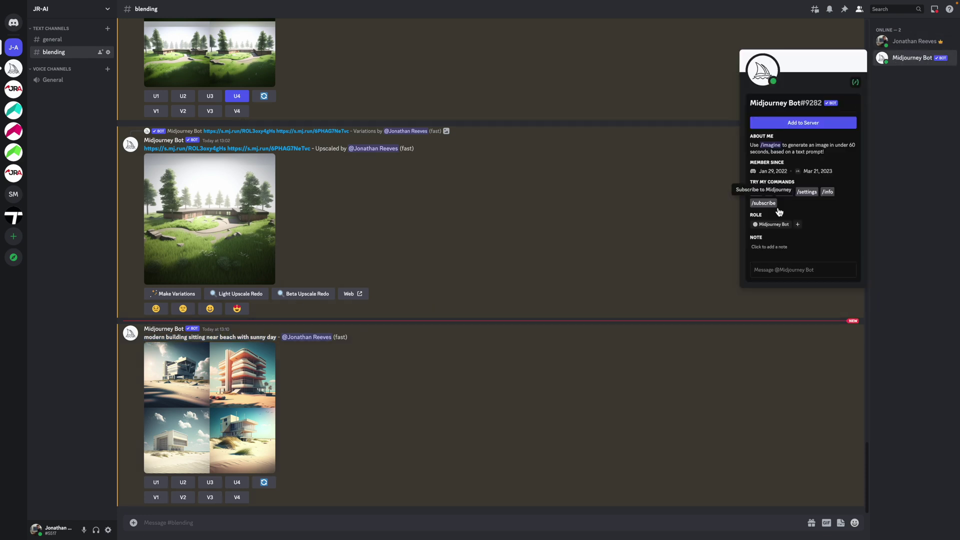
{"action": "left_click", "coordinate": [762, 193]}
{"action": "key", "text": "ctrl+v"}
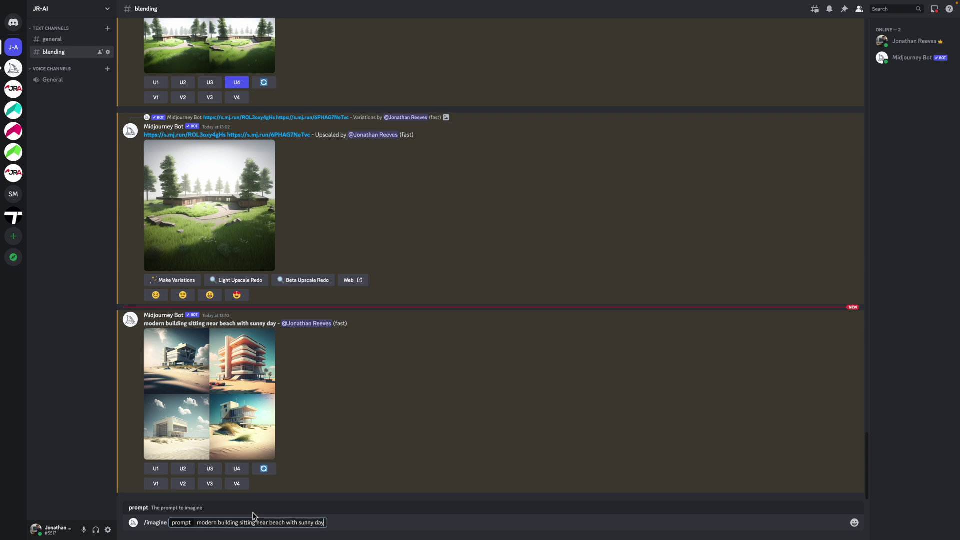
{"action": "left_click_drag", "start_coordinate": [238, 524], "coordinate": [198, 525]}
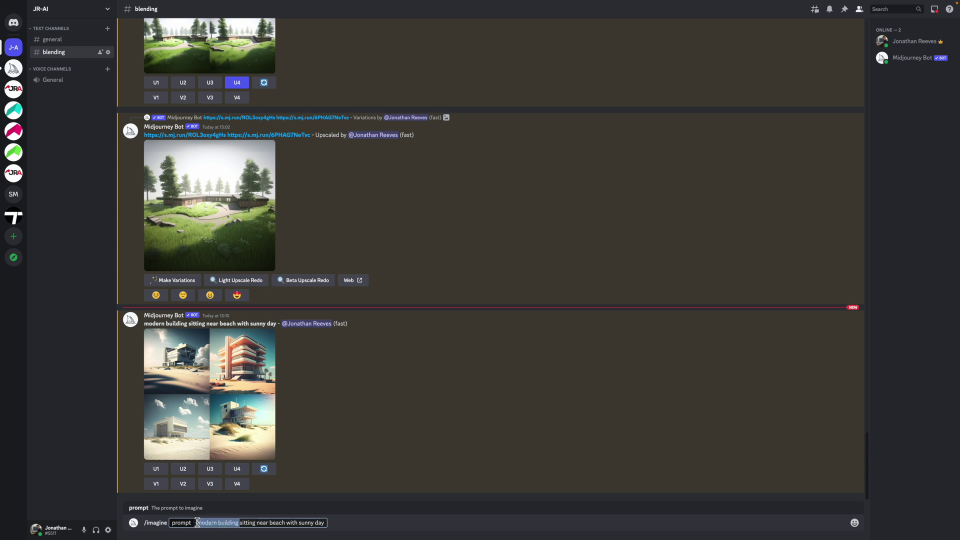
{"action": "type", "text": "no"}
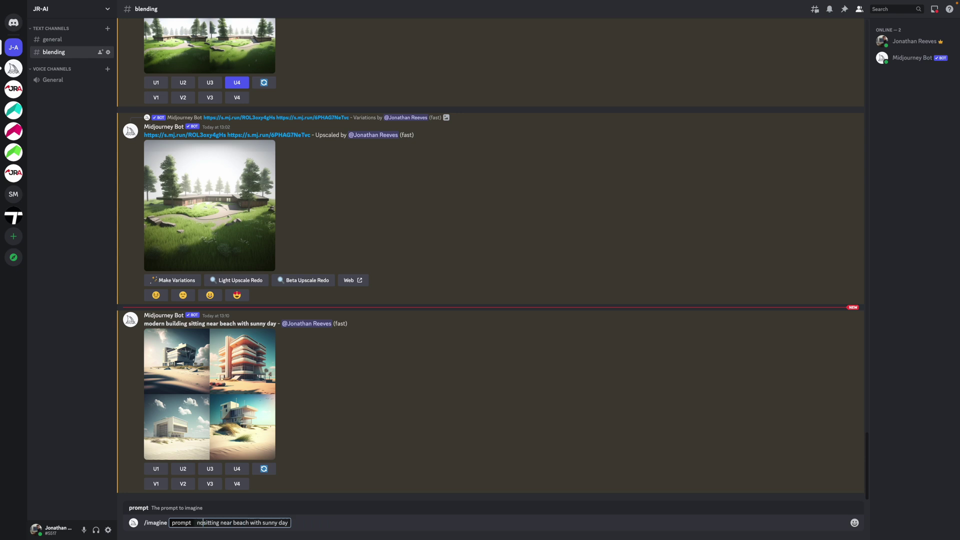
{"action": "type", "text": " buildings"}
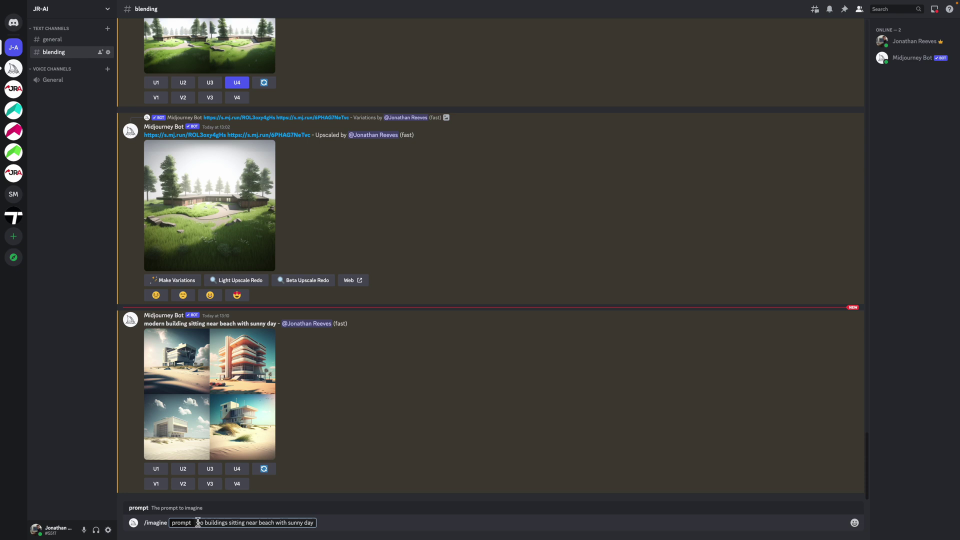
{"action": "type", "text": " site"}
{"action": "left_click", "coordinate": [337, 523]}
{"action": "key", "text": "Return"}
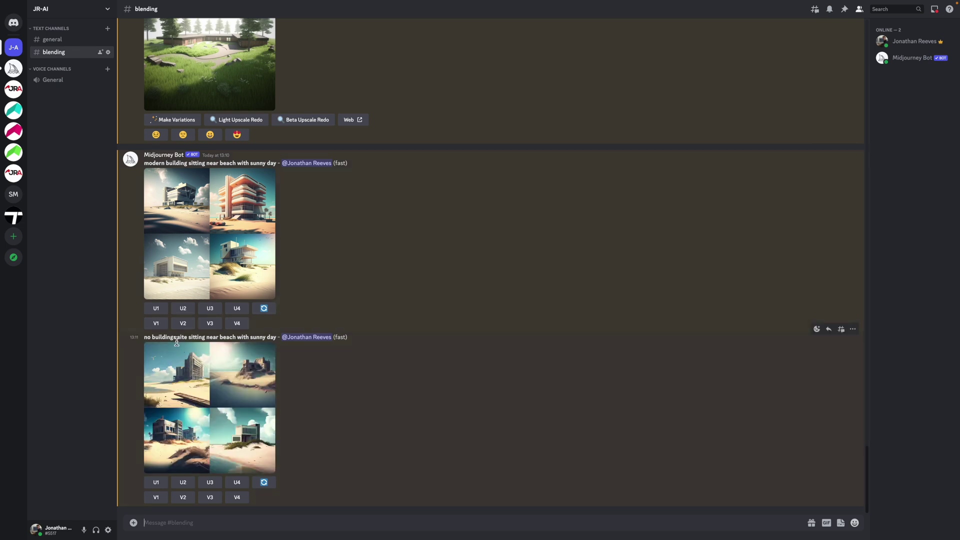
- Reuse the last prompt text to post the message "landscape near beach with sunny day with cloudy skies" in the blending channel
{"action": "left_click_drag", "start_coordinate": [276, 338], "coordinate": [145, 341]}
{"action": "key", "text": "ctrl+c"}
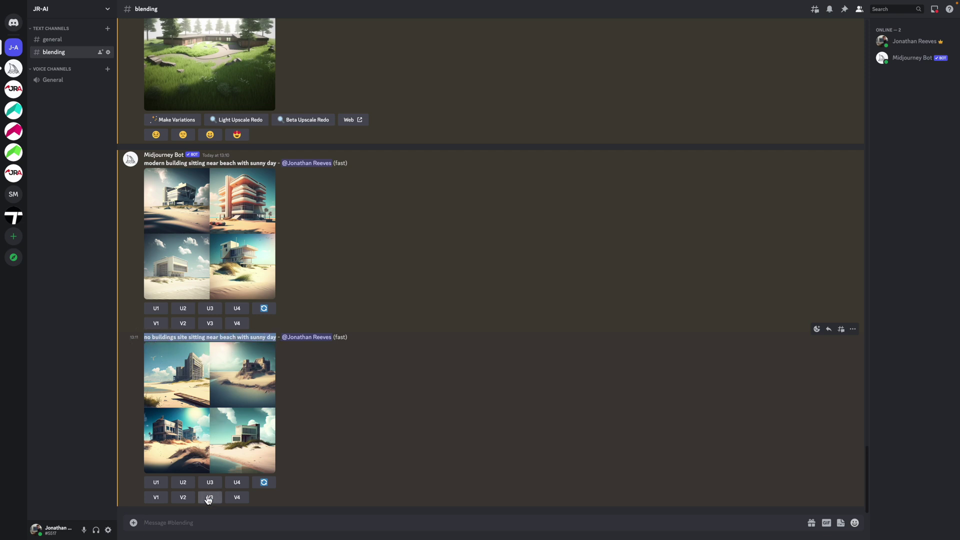
{"action": "left_click", "coordinate": [187, 522]}
{"action": "key", "text": "ctrl+v"}
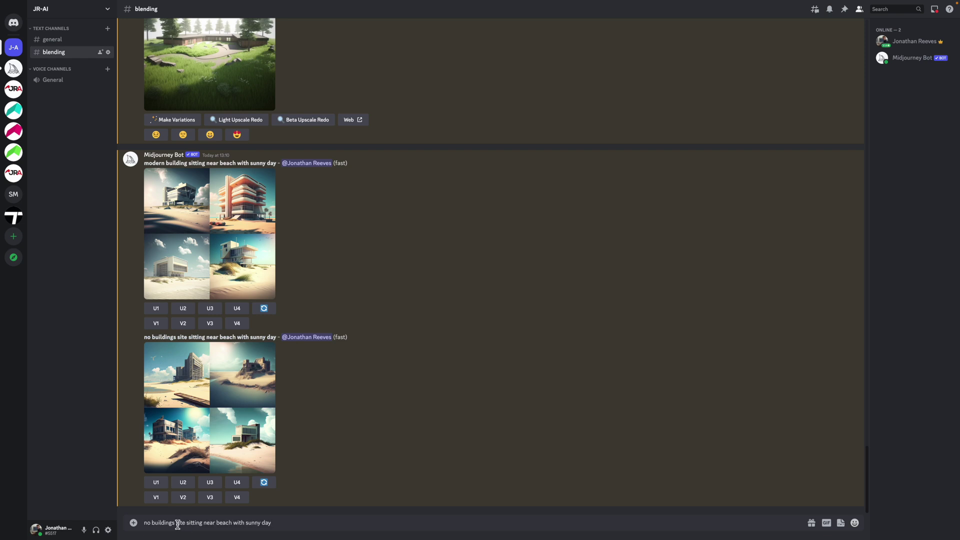
{"action": "left_click_drag", "start_coordinate": [216, 522], "coordinate": [134, 522]}
{"action": "type", "text": "landscape ne"}
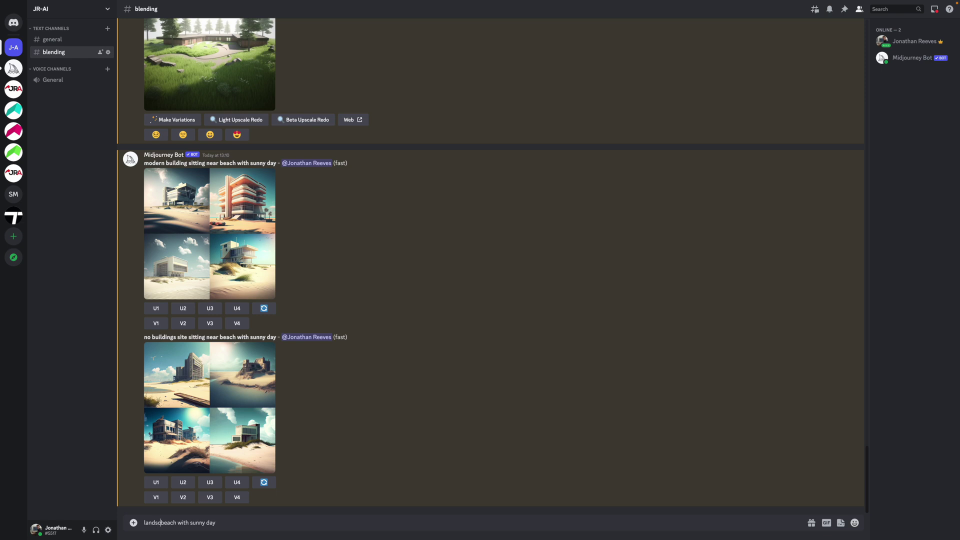
{"action": "type", "text": "ar"}
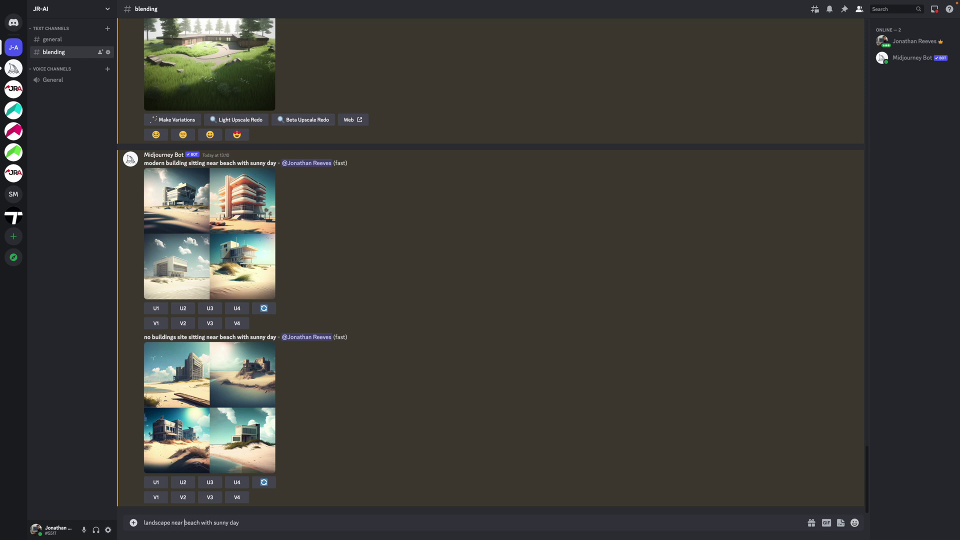
{"action": "left_click", "coordinate": [253, 523]}
{"action": "type", "text": "with cloudy skies"}
{"action": "key", "text": "Return"}
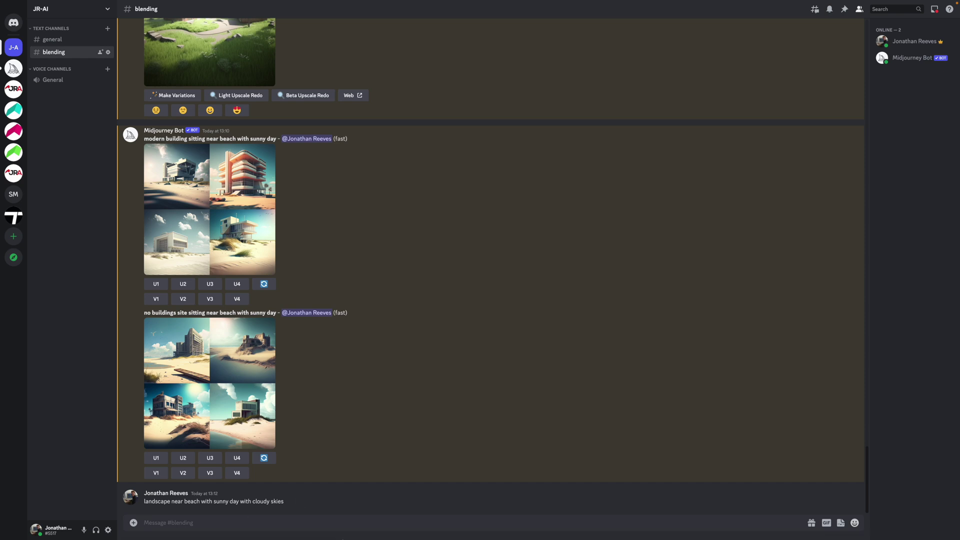
- Run Midjourney Bot's /imagine command with the posted text "landscape near beach with sunny day with cloudy skies"
{"action": "left_click_drag", "start_coordinate": [288, 503], "coordinate": [143, 502]}
{"action": "key", "text": "ctrl+c"}
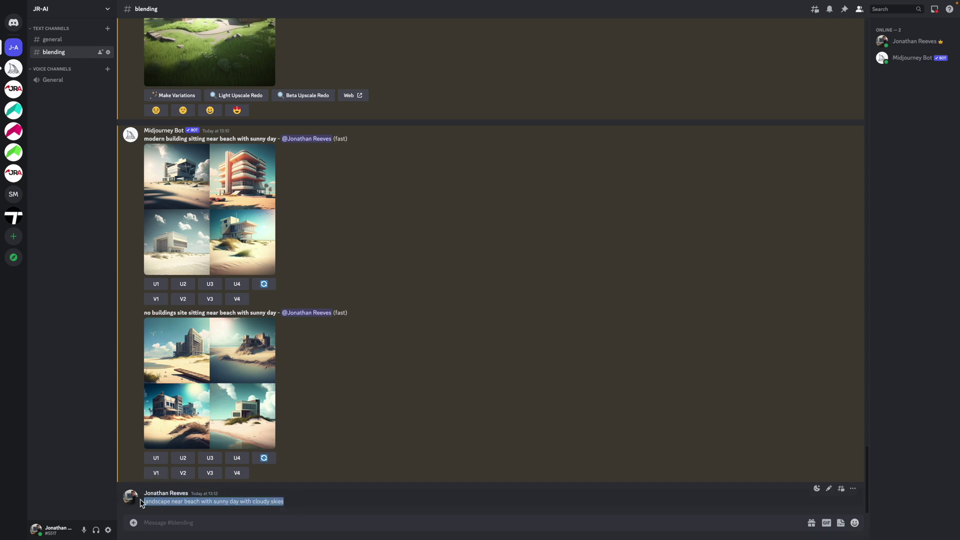
{"action": "left_click", "coordinate": [930, 59]}
{"action": "left_click", "coordinate": [764, 197]}
{"action": "key", "text": "ctrl+v"}
{"action": "key", "text": "Return"}
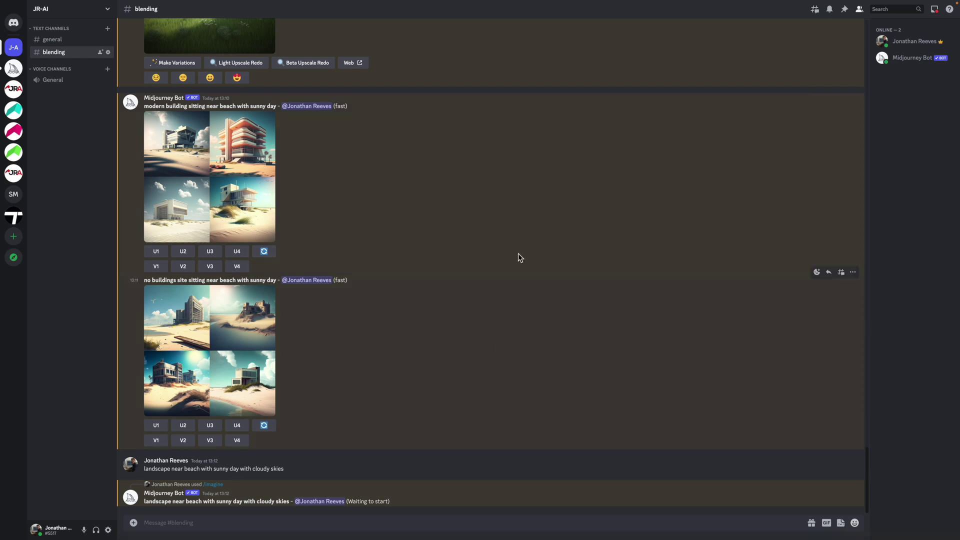
- Examine the cloudy-sky beach landscape grids and the upscaled clear-sky beach landscape at enlarged size
{"action": "mouse_move", "coordinate": [455, 5]}
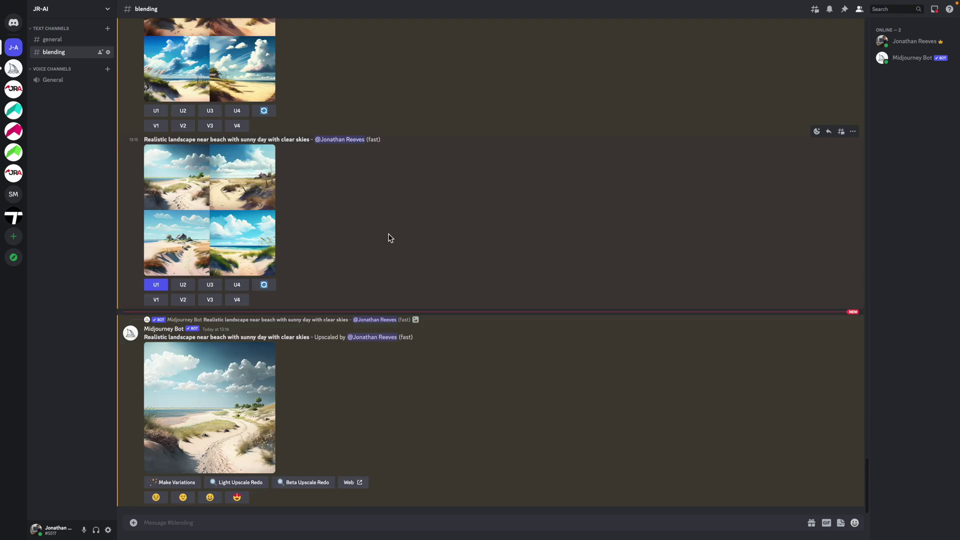
{"action": "scroll", "coordinate": [388, 238], "scroll_direction": "up", "scroll_amount": 10}
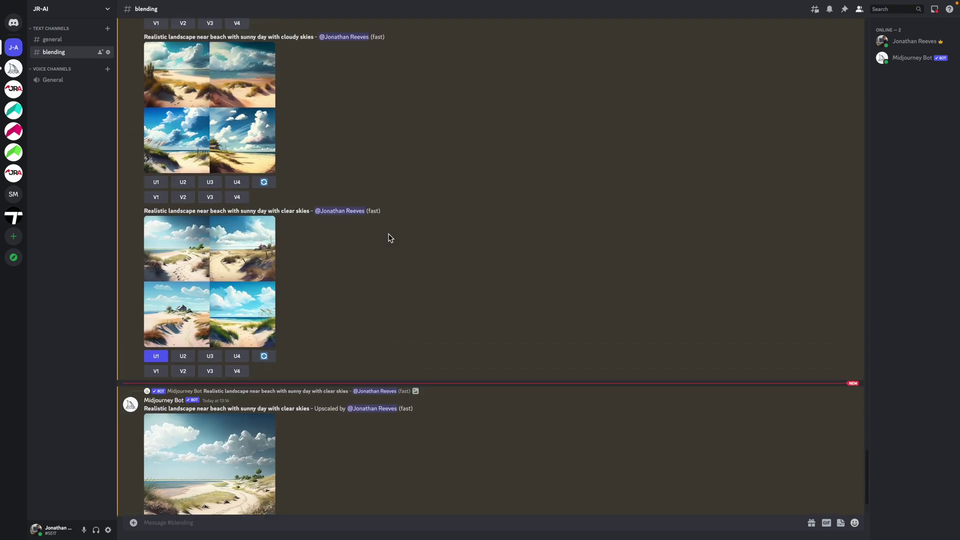
{"action": "scroll", "coordinate": [355, 175], "scroll_direction": "up", "scroll_amount": 1}
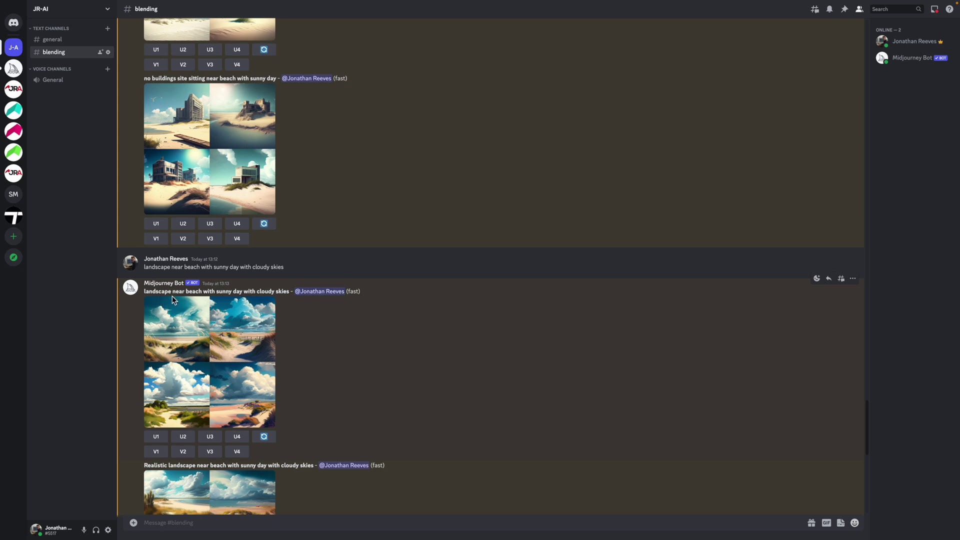
{"action": "left_click", "coordinate": [221, 340]}
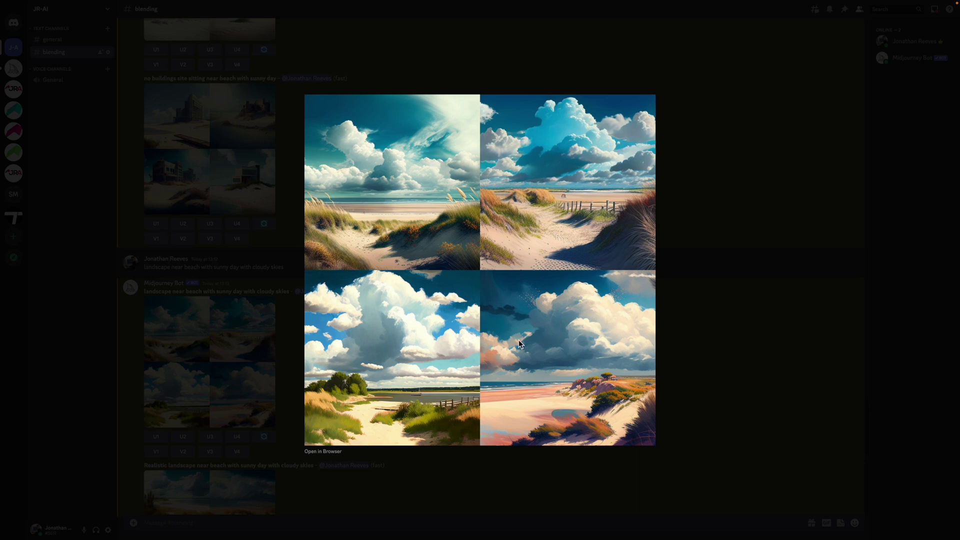
{"action": "left_click", "coordinate": [698, 273]}
{"action": "scroll", "coordinate": [377, 334], "scroll_direction": "down", "scroll_amount": 5}
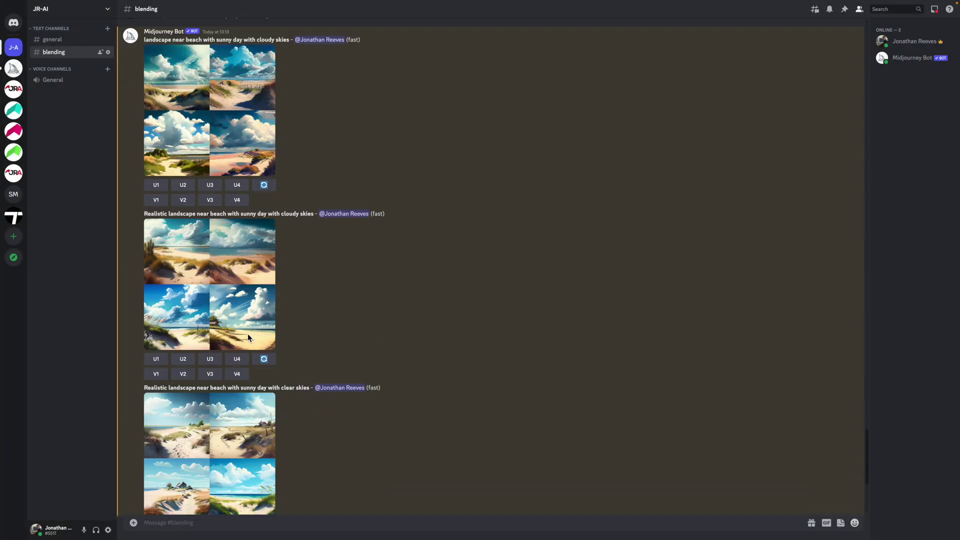
{"action": "left_click", "coordinate": [223, 307]}
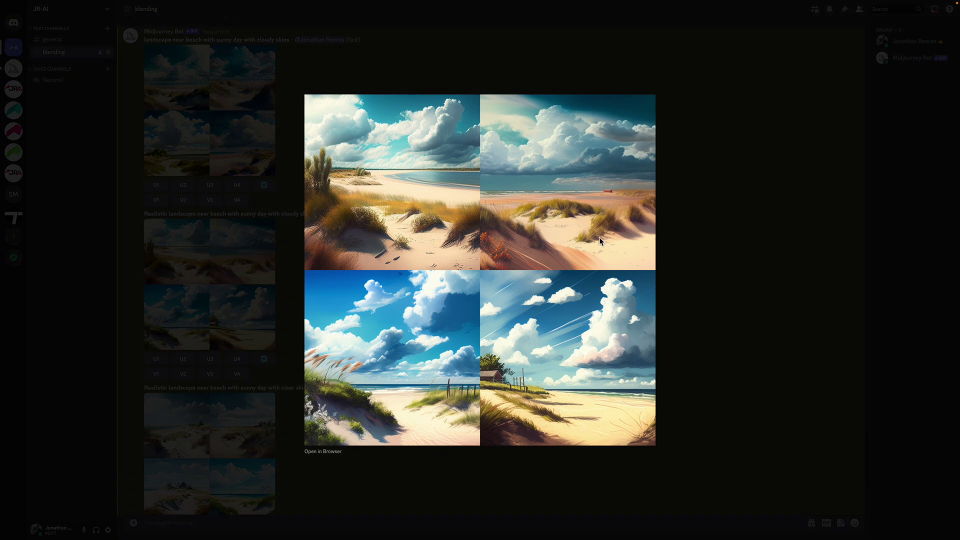
{"action": "left_click", "coordinate": [698, 240]}
{"action": "scroll", "coordinate": [219, 230], "scroll_direction": "down", "scroll_amount": 5}
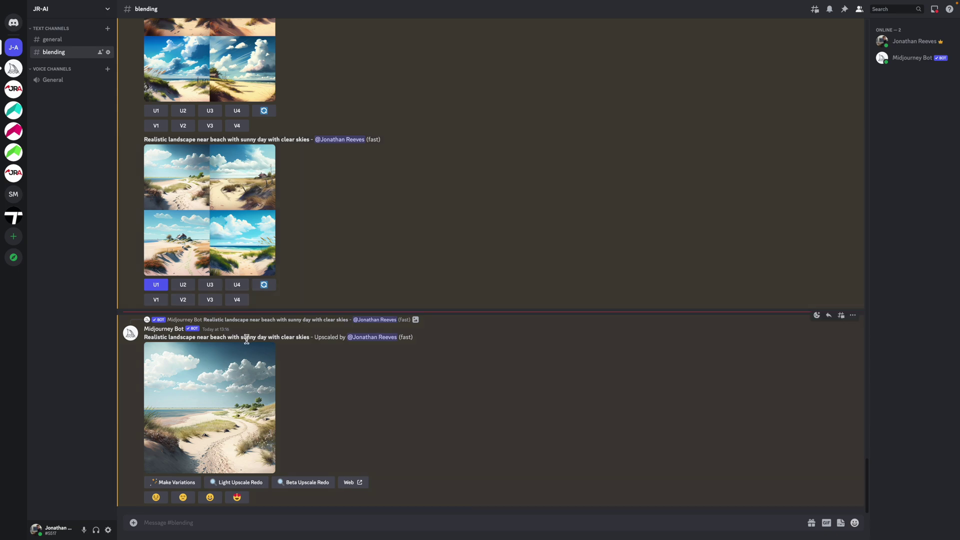
{"action": "left_click", "coordinate": [240, 389]}
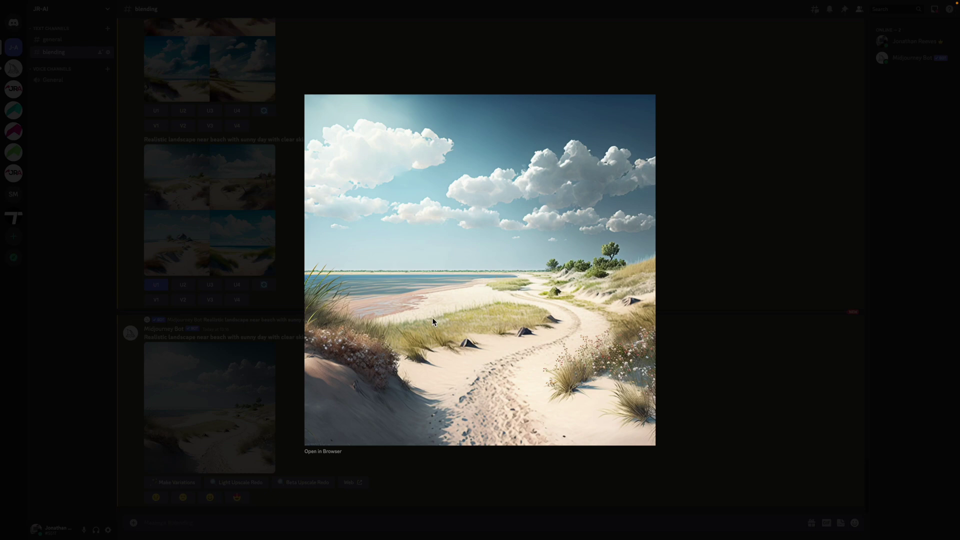
{"action": "left_click", "coordinate": [688, 208]}
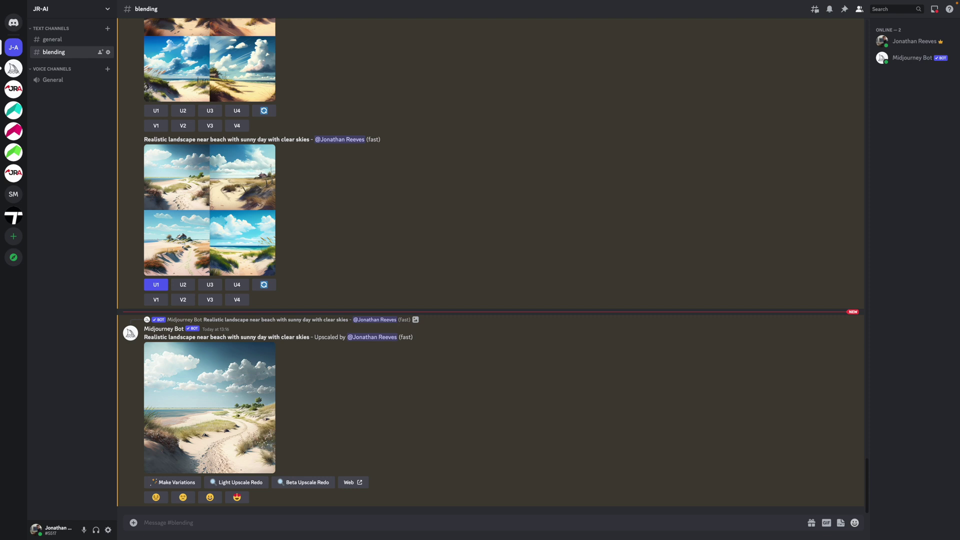
- Start Midjourney Bot's /blend command and attach the Realistic_landscape_near_beach PNG from the Blend 4 folder as image1
{"action": "left_click", "coordinate": [908, 63]}
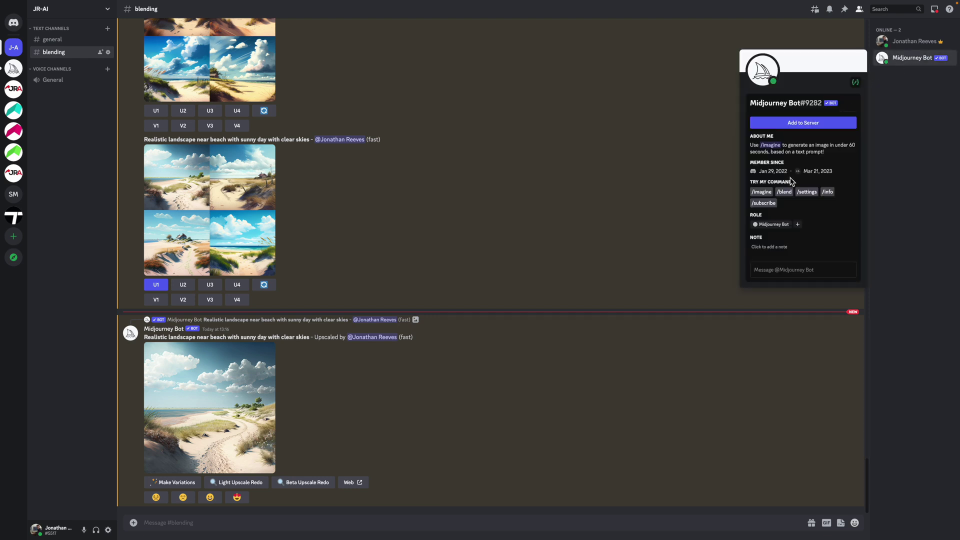
{"action": "left_click", "coordinate": [784, 192]}
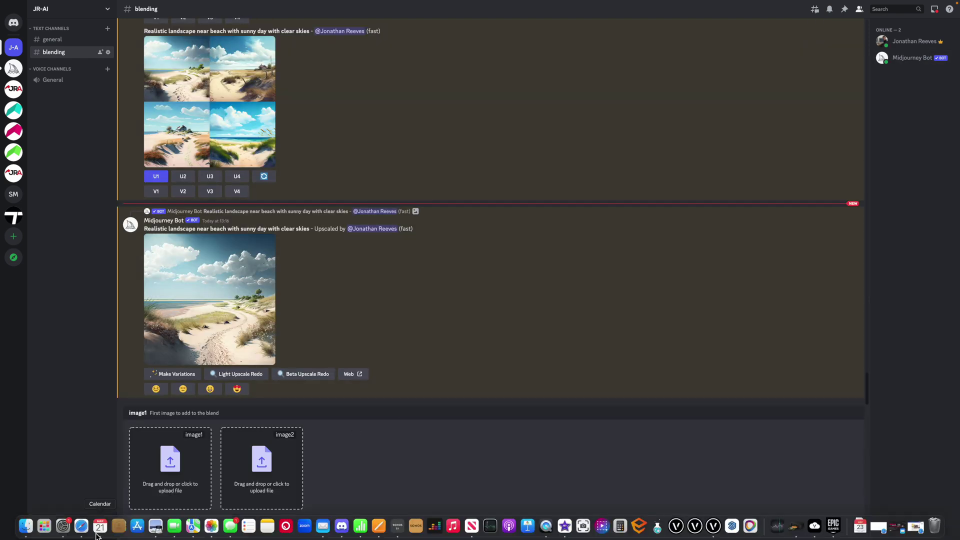
{"action": "left_click", "coordinate": [177, 473]}
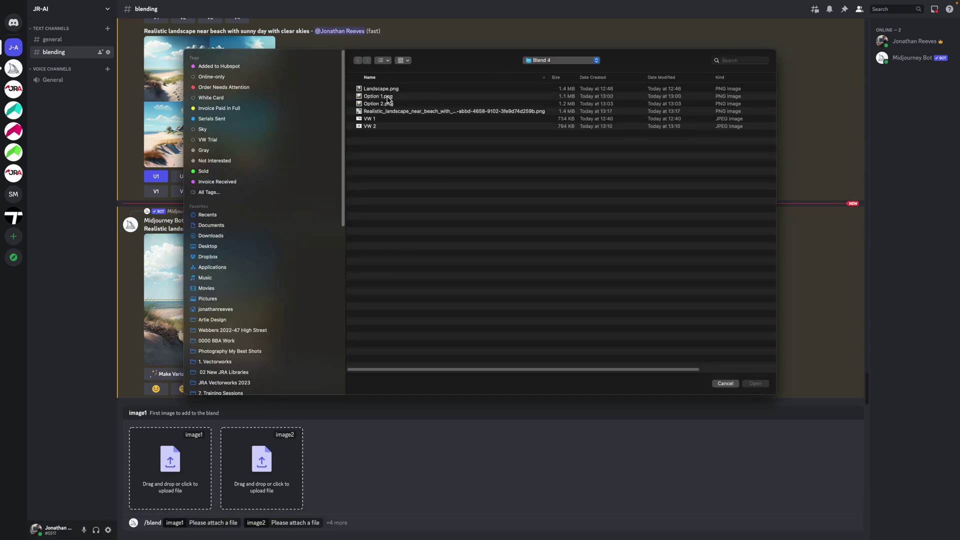
{"action": "left_click", "coordinate": [400, 112]}
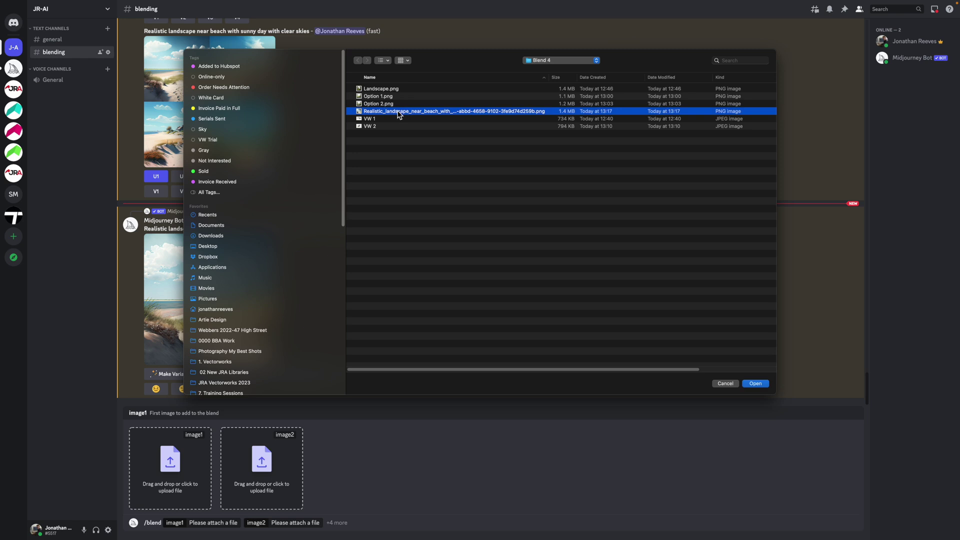
{"action": "double_click", "coordinate": [400, 112]}
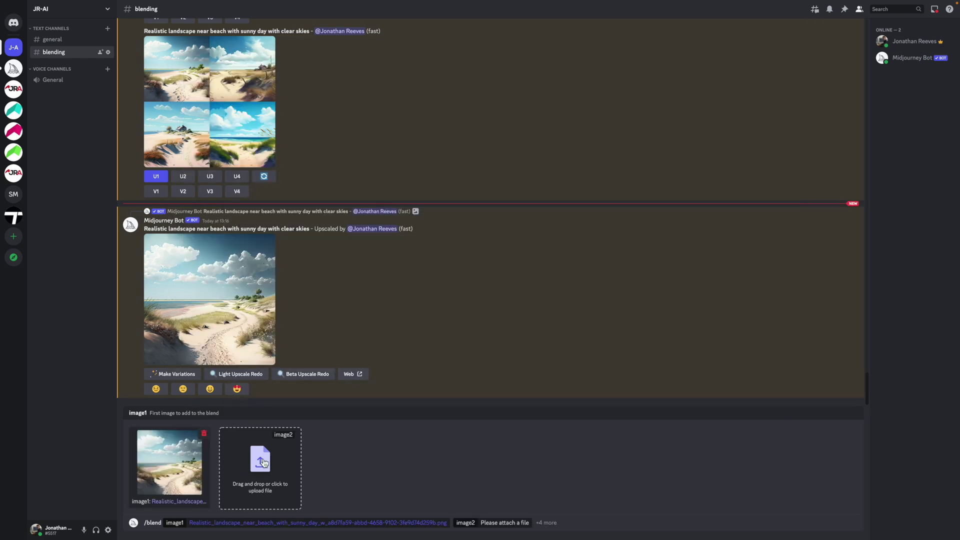
- Attach the VW 2 house view as image2 and submit the blend
{"action": "left_click", "coordinate": [260, 460]}
{"action": "double_click", "coordinate": [380, 127]}
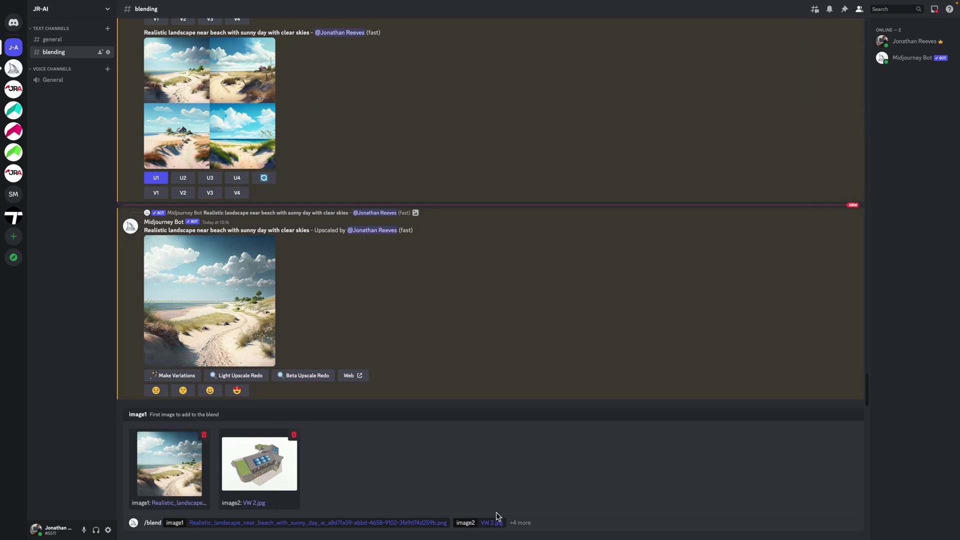
{"action": "left_click", "coordinate": [536, 522]}
{"action": "key", "text": "Return"}
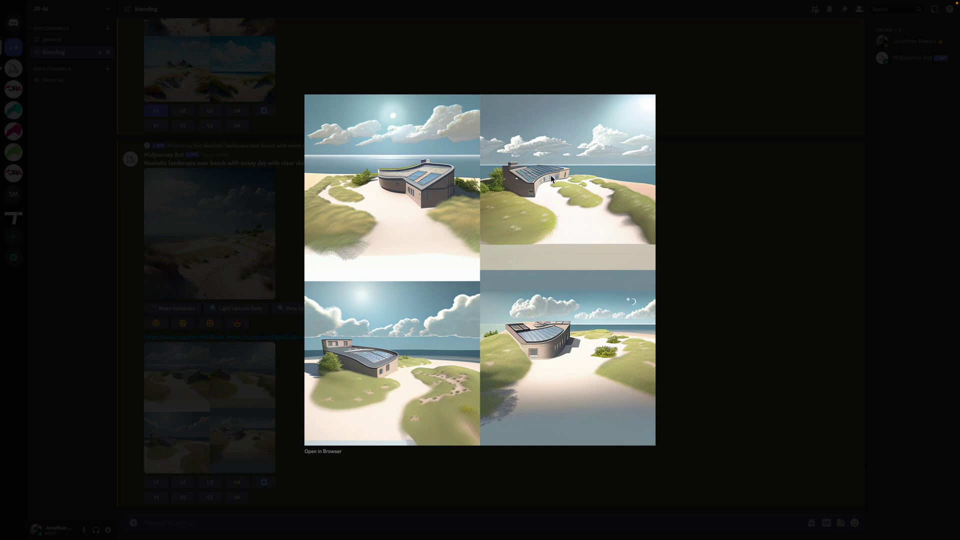
- Close the enlarged blend result and upscale its fourth image
{"action": "left_click", "coordinate": [753, 197]}
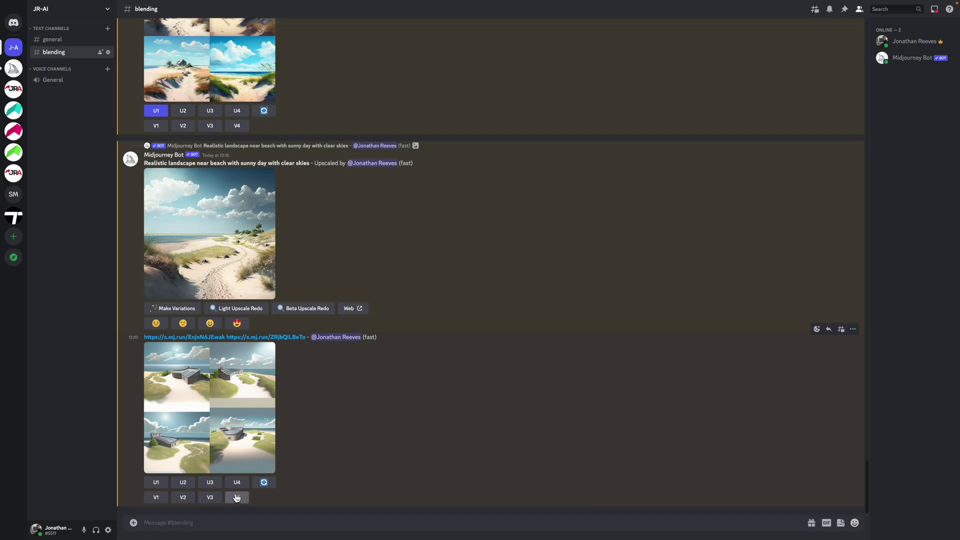
{"action": "left_click", "coordinate": [238, 483]}
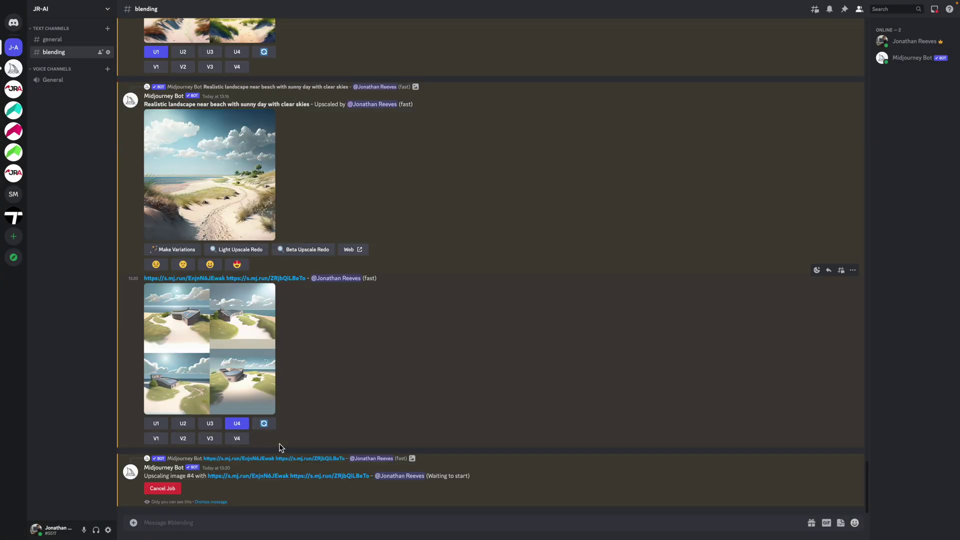